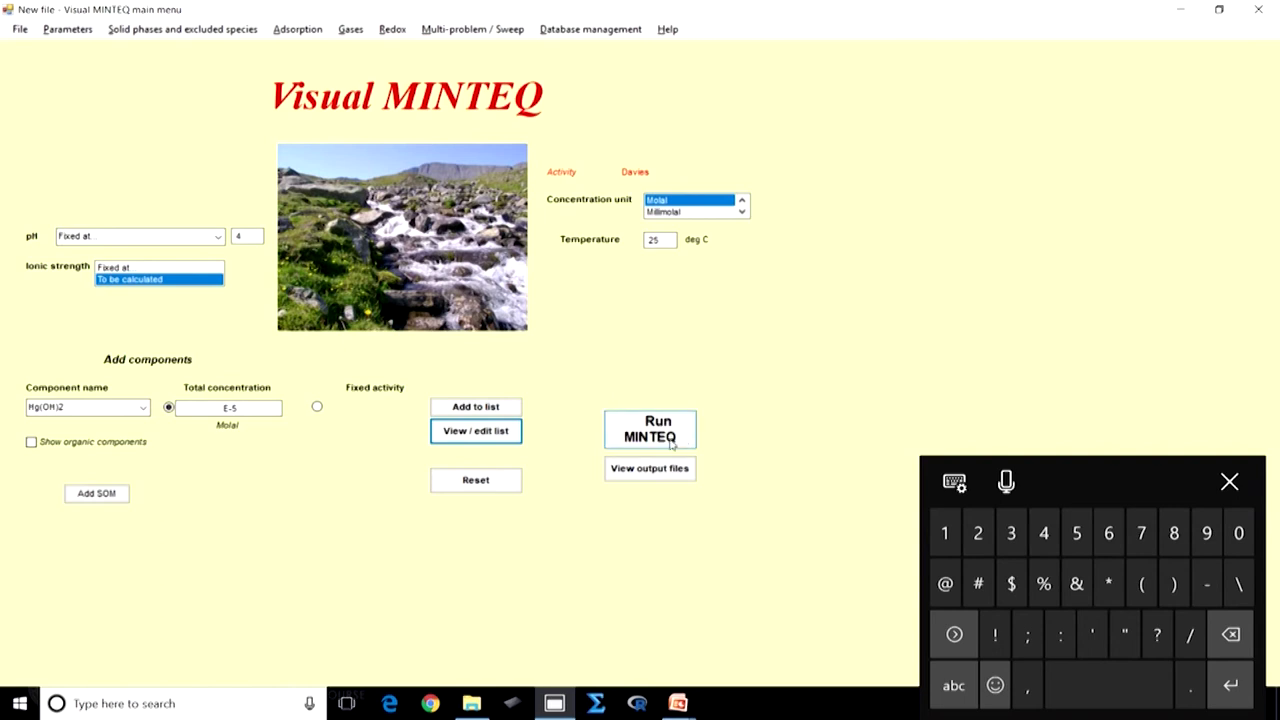
Run the MINTEQ calculation and show the sweep output for problem 50
{"action": "left_click", "coordinate": [673, 424]}
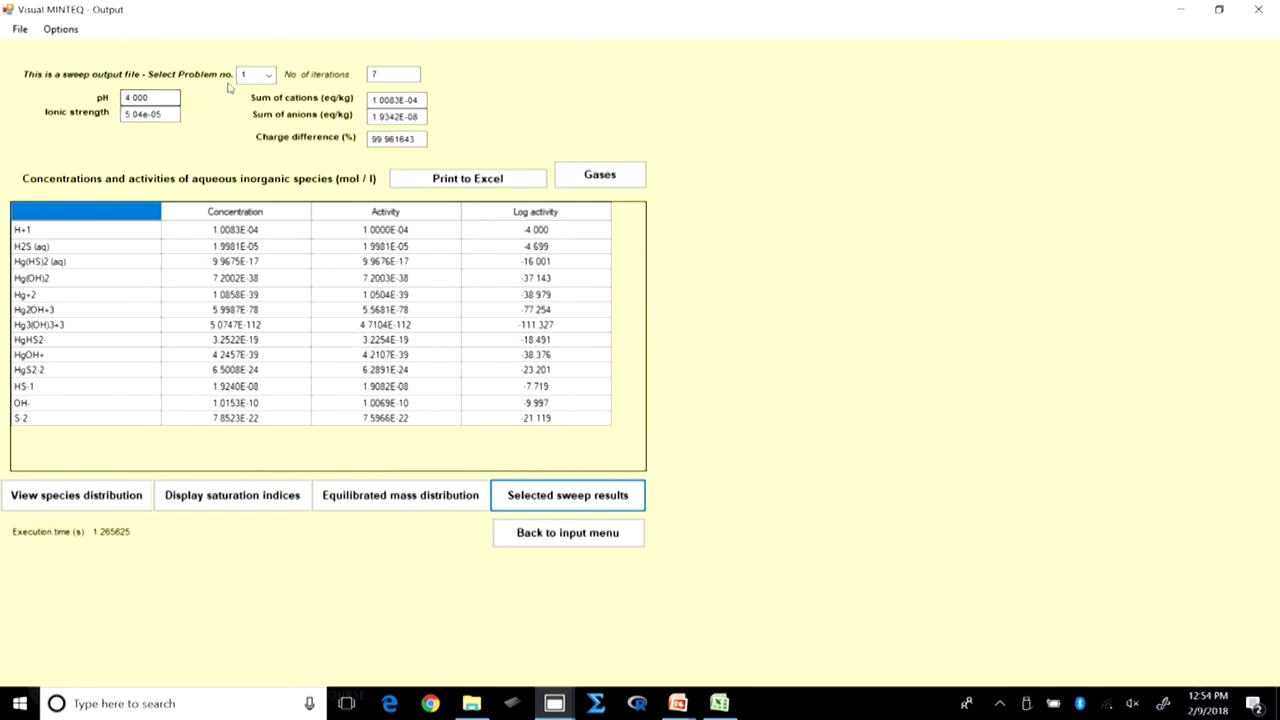
{"action": "left_click", "coordinate": [270, 78]}
{"action": "left_click_drag", "start_coordinate": [272, 126], "coordinate": [284, 300]}
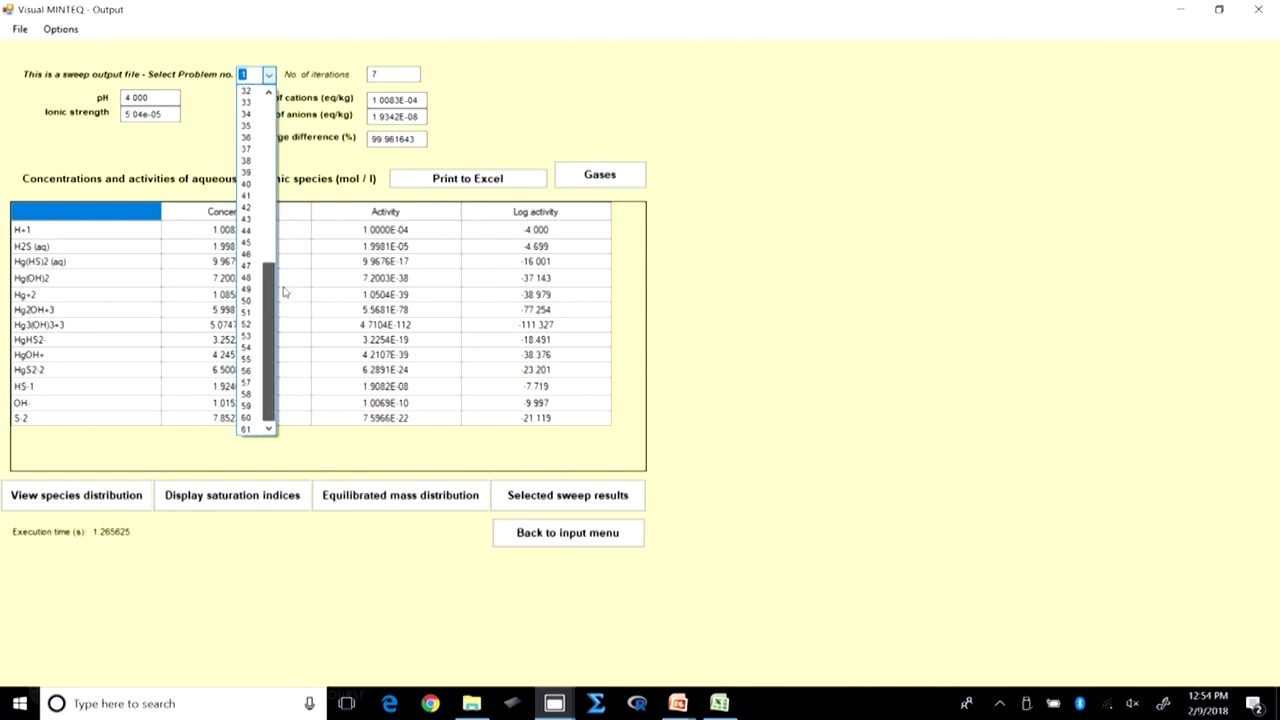
{"action": "left_click", "coordinate": [248, 300]}
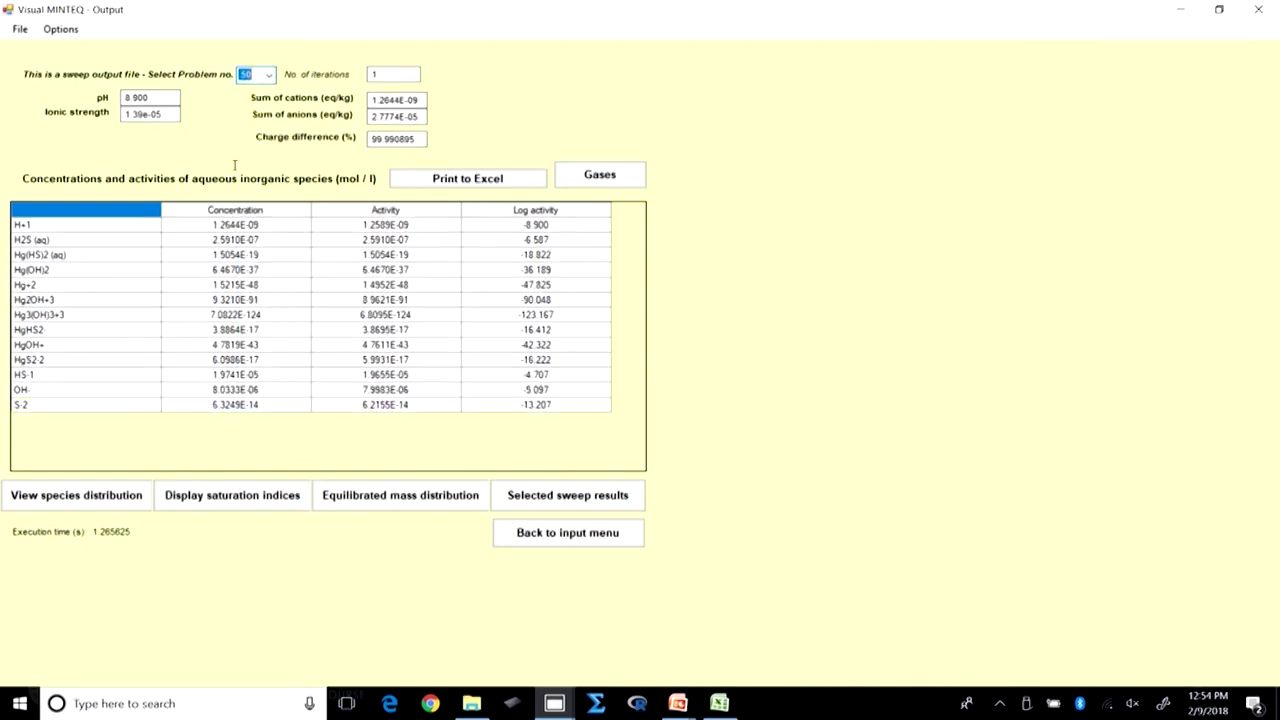
{"action": "left_click", "coordinate": [165, 95]}
Open the selected sweep results and examine the log concentrations of all listed species over the whole pH range
{"action": "left_click", "coordinate": [597, 503]}
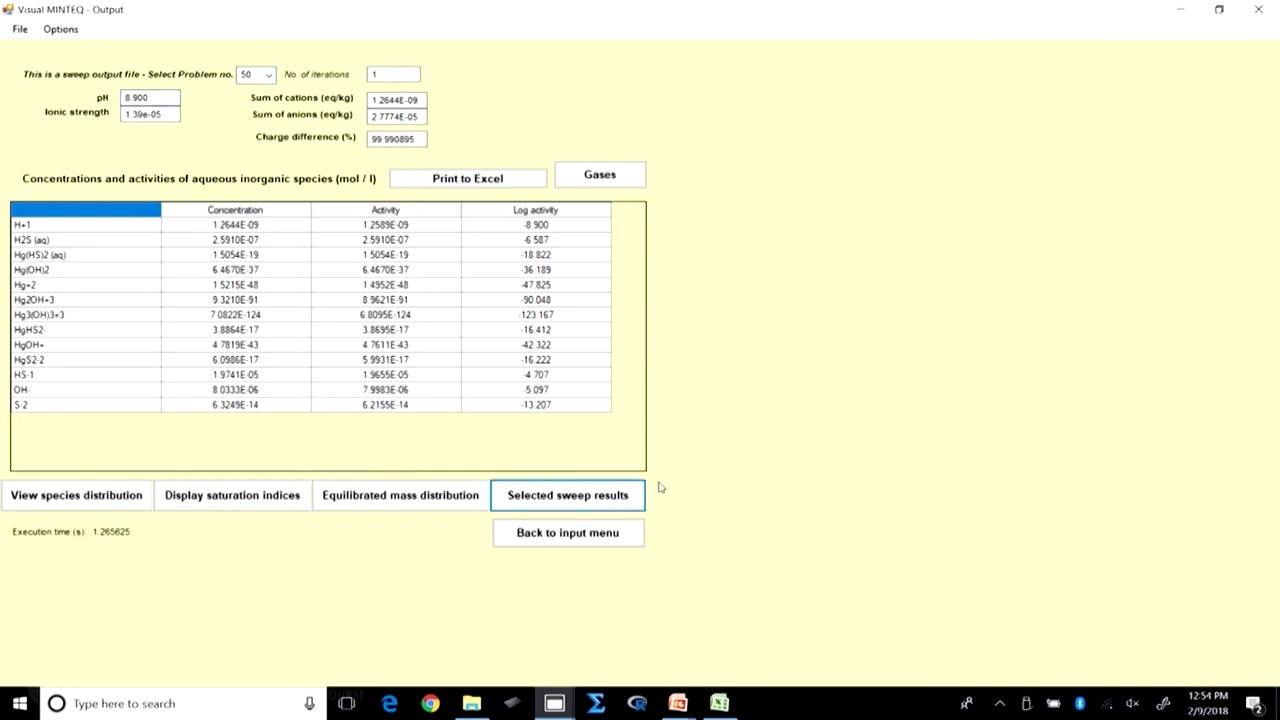
{"action": "left_click_drag", "start_coordinate": [862, 183], "coordinate": [865, 155]}
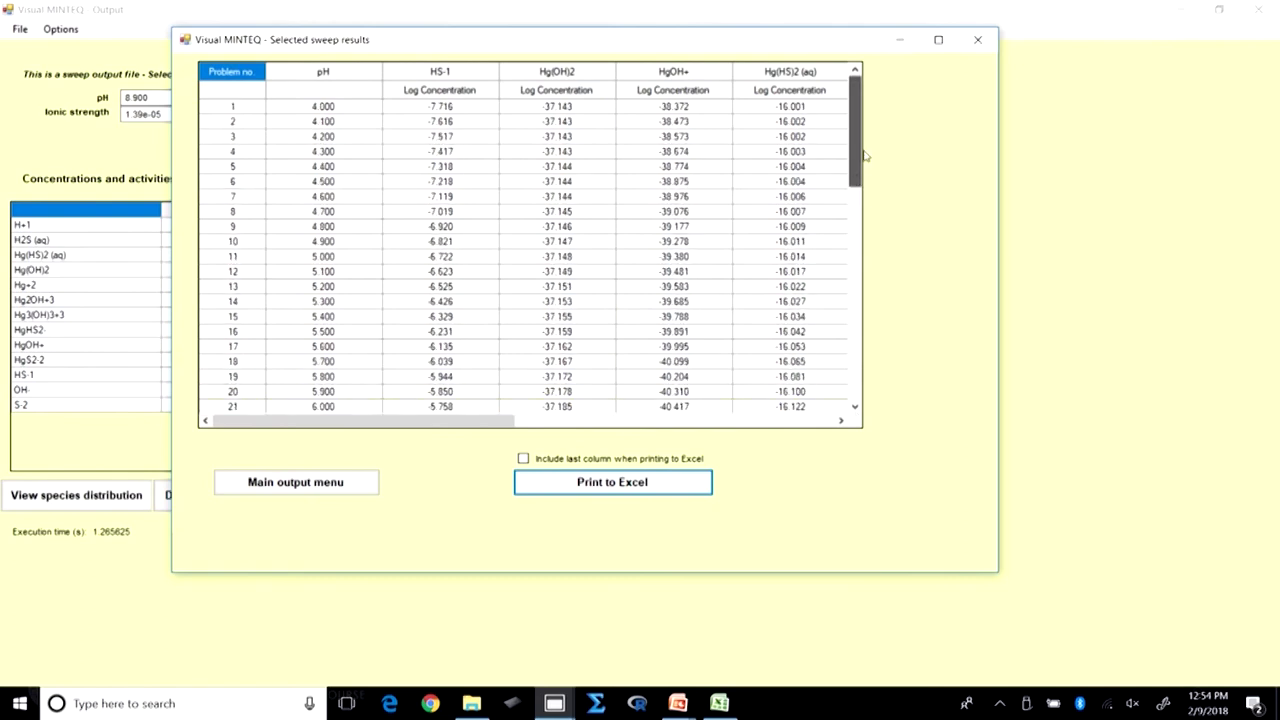
{"action": "left_click", "coordinate": [350, 106]}
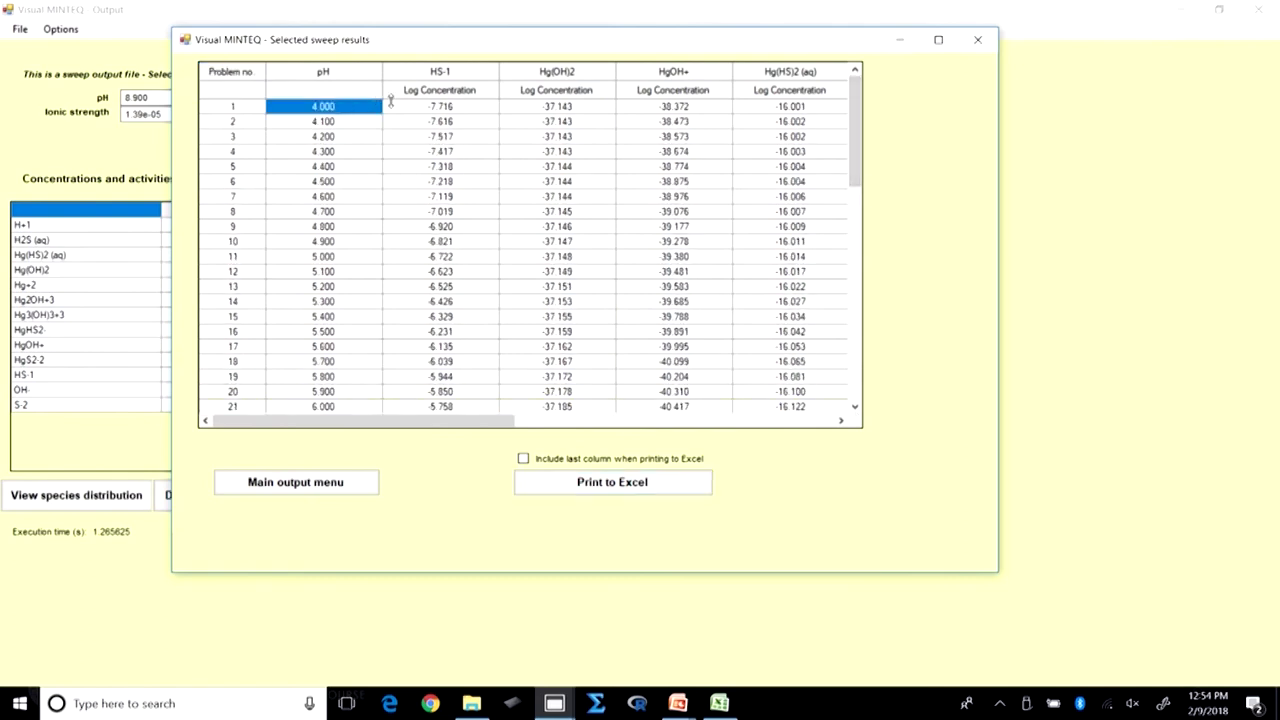
{"action": "left_click", "coordinate": [342, 122]}
{"action": "left_click", "coordinate": [340, 137]}
{"action": "left_click_drag", "start_coordinate": [853, 165], "coordinate": [858, 378]}
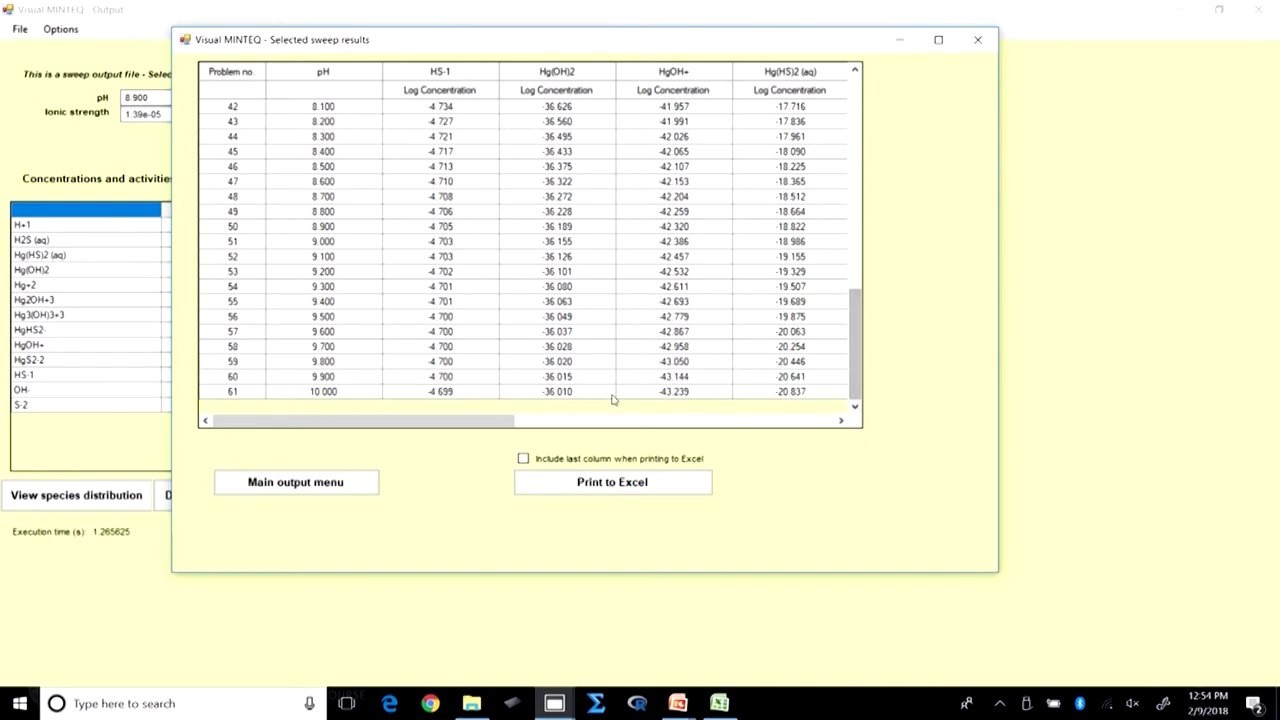
{"action": "left_click", "coordinate": [328, 392]}
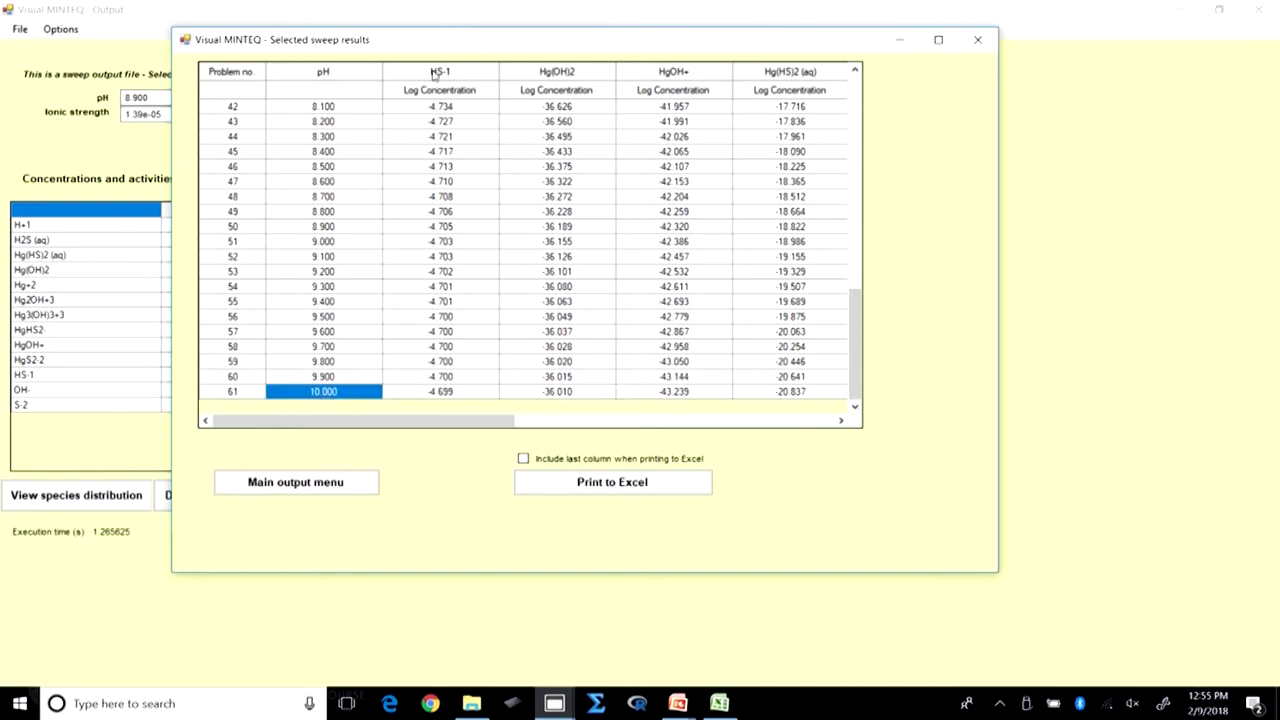
{"action": "left_click_drag", "start_coordinate": [996, 574], "coordinate": [1178, 652]}
{"action": "left_click_drag", "start_coordinate": [488, 426], "coordinate": [526, 421]}
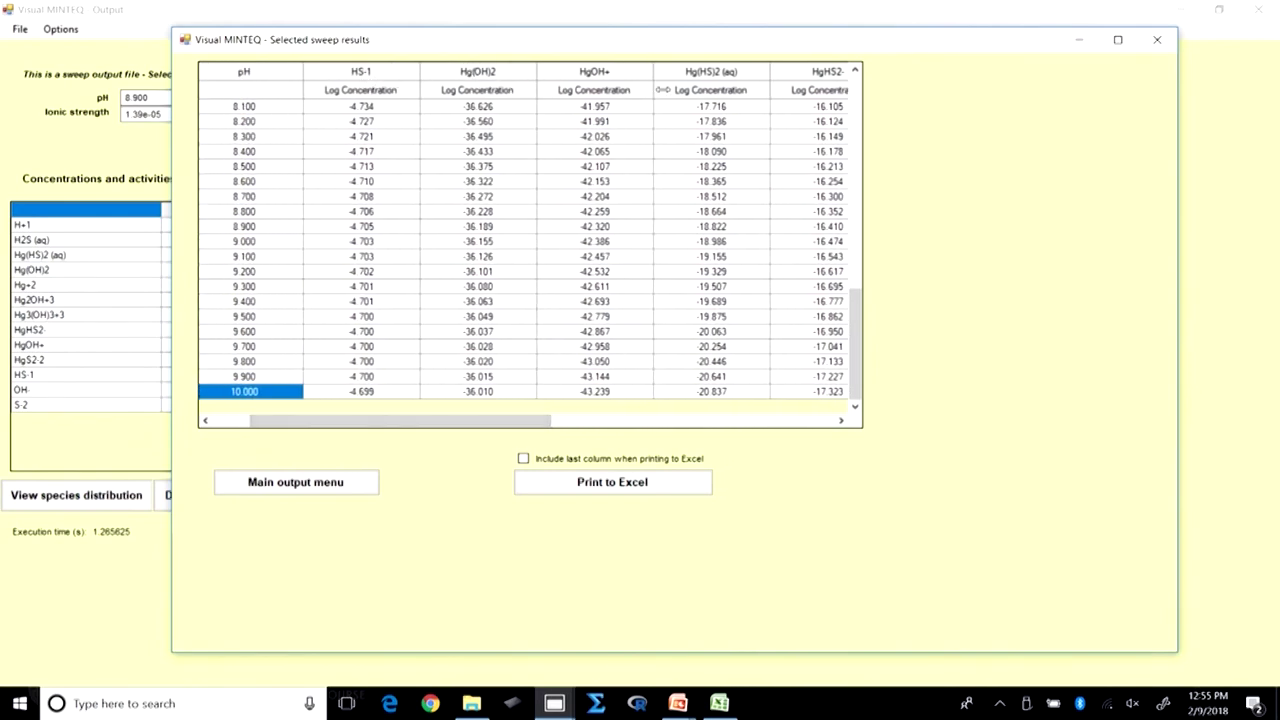
{"action": "left_click_drag", "start_coordinate": [517, 421], "coordinate": [707, 421]}
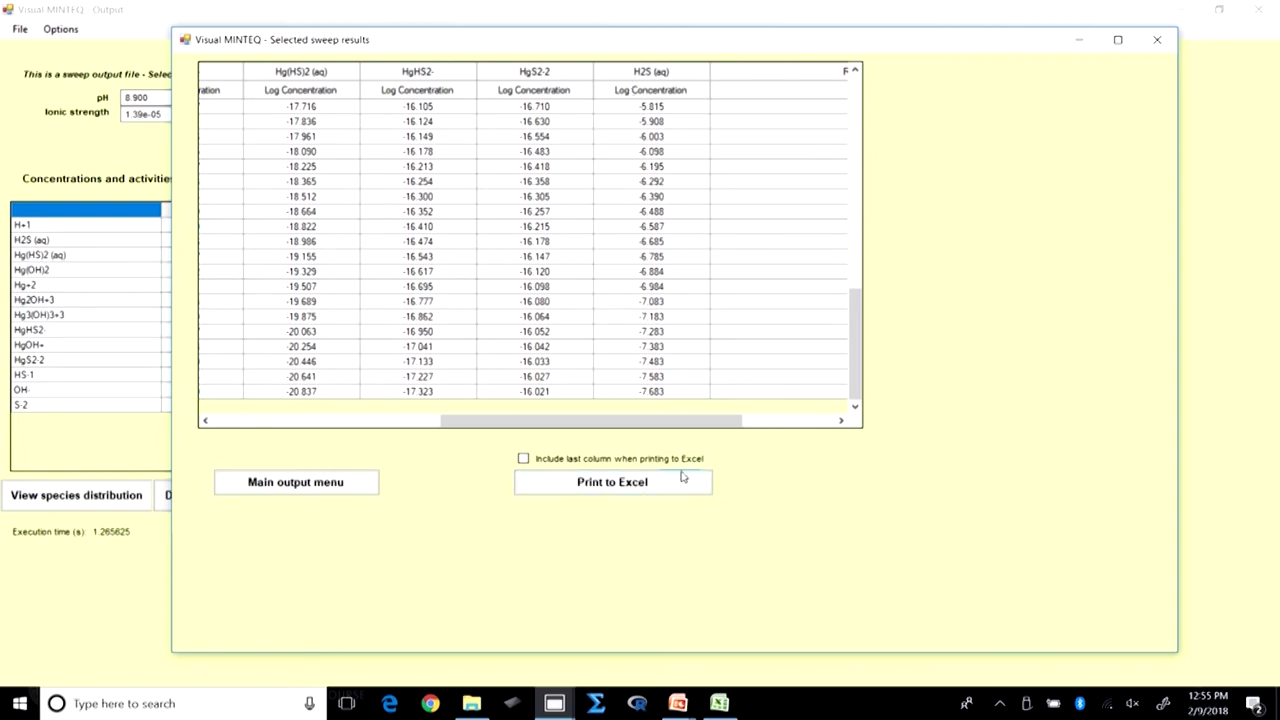
Switch to Book1 in Excel and move the Log C-pH chart up beside the first data rows
{"action": "left_click", "coordinate": [719, 704]}
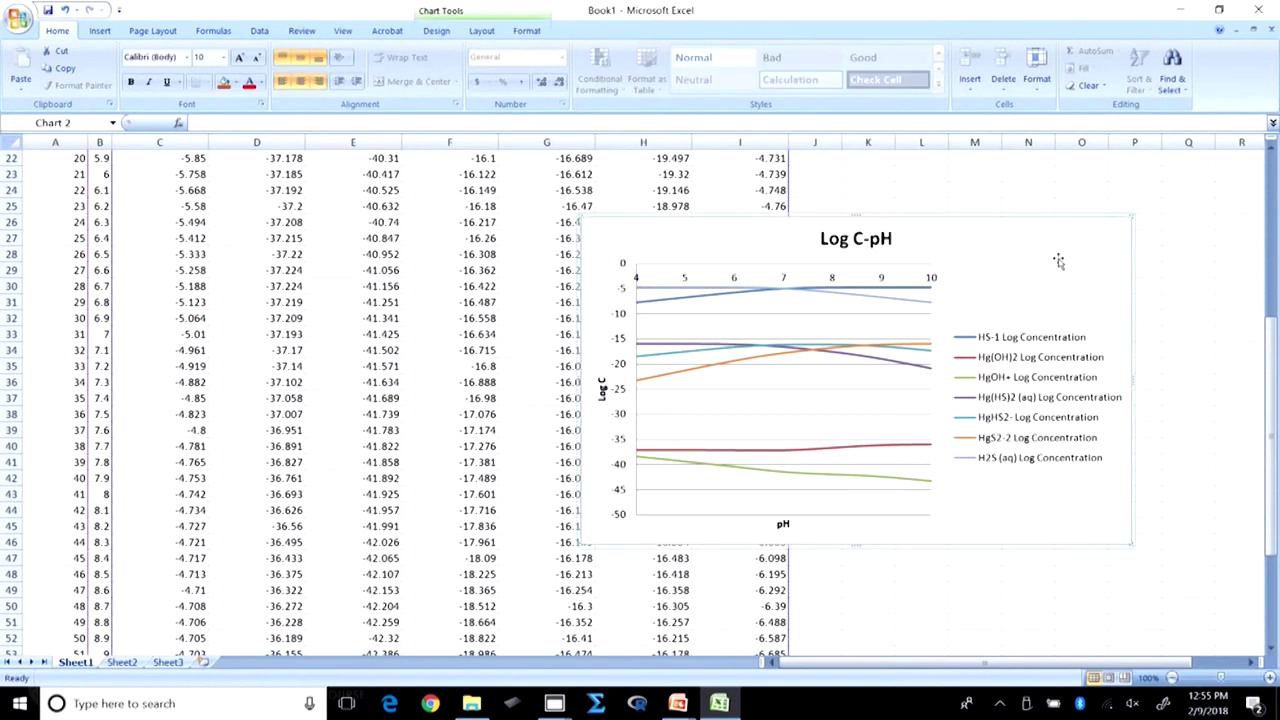
{"action": "scroll", "coordinate": [1025, 235], "scroll_direction": "down", "scroll_amount": 2}
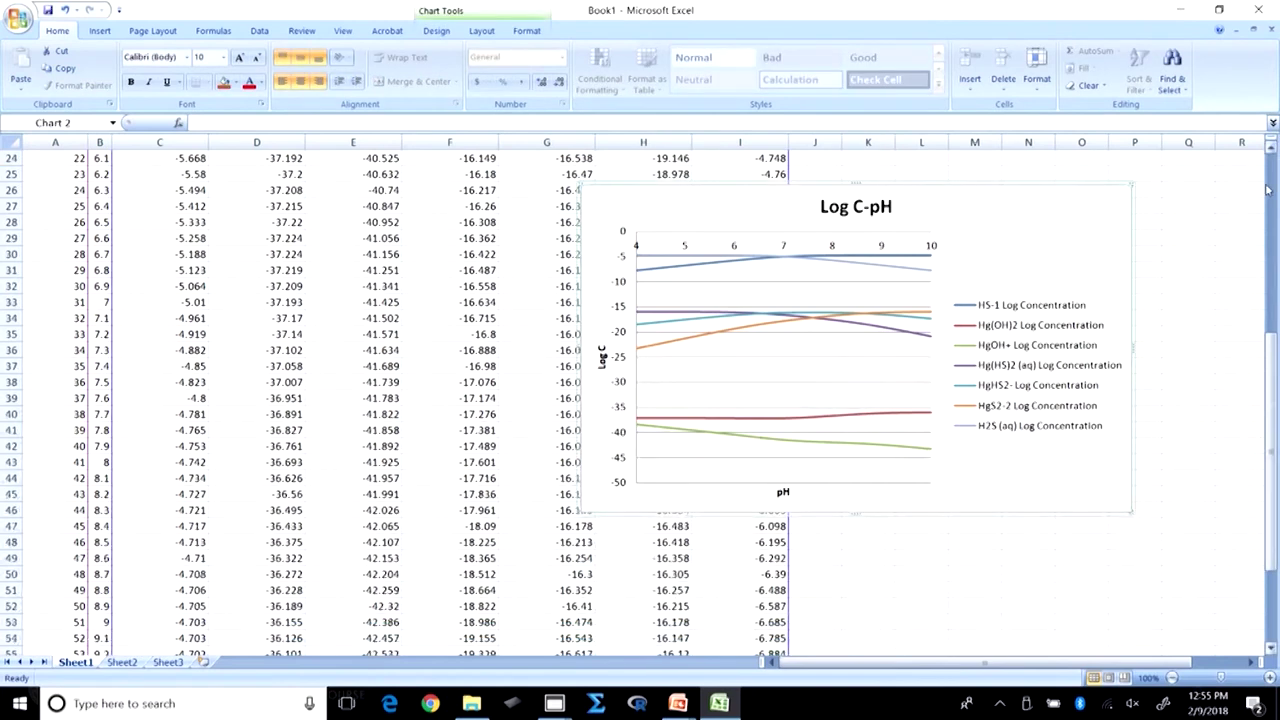
{"action": "left_click", "coordinate": [1267, 190]}
{"action": "left_click_drag", "start_coordinate": [1017, 580], "coordinate": [1053, 212]}
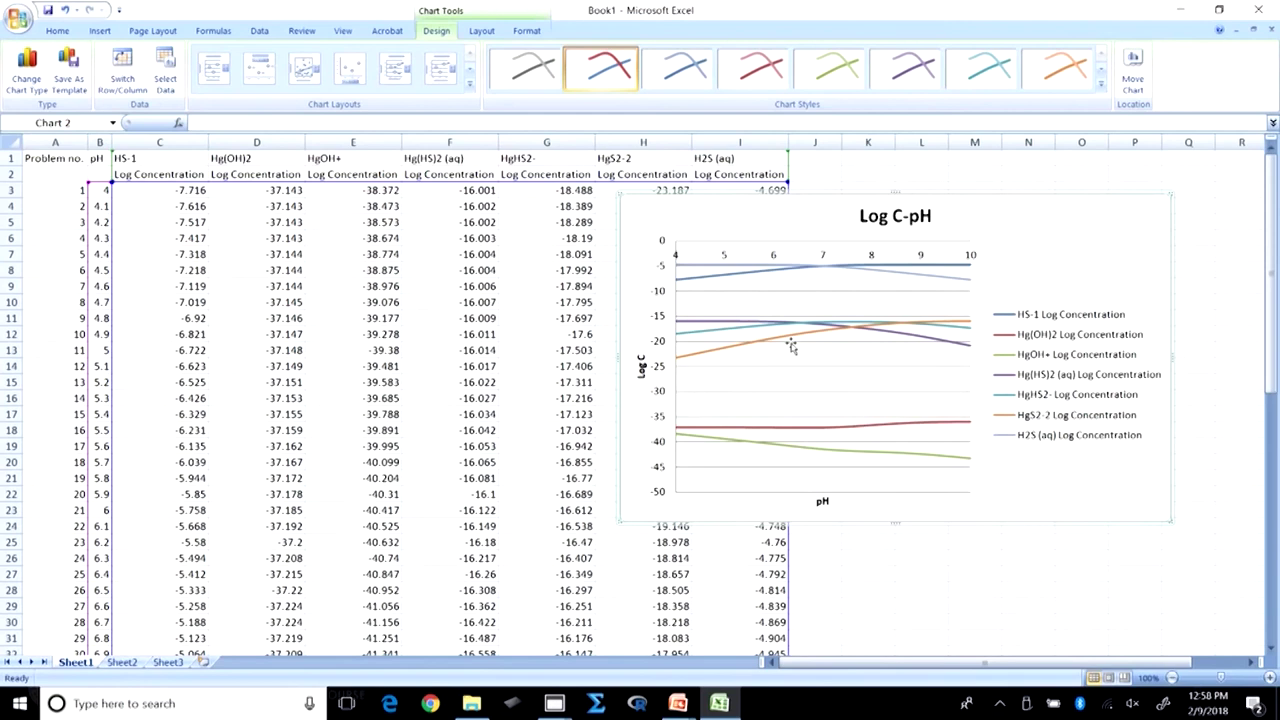
{"action": "mouse_move", "coordinate": [792, 326]}
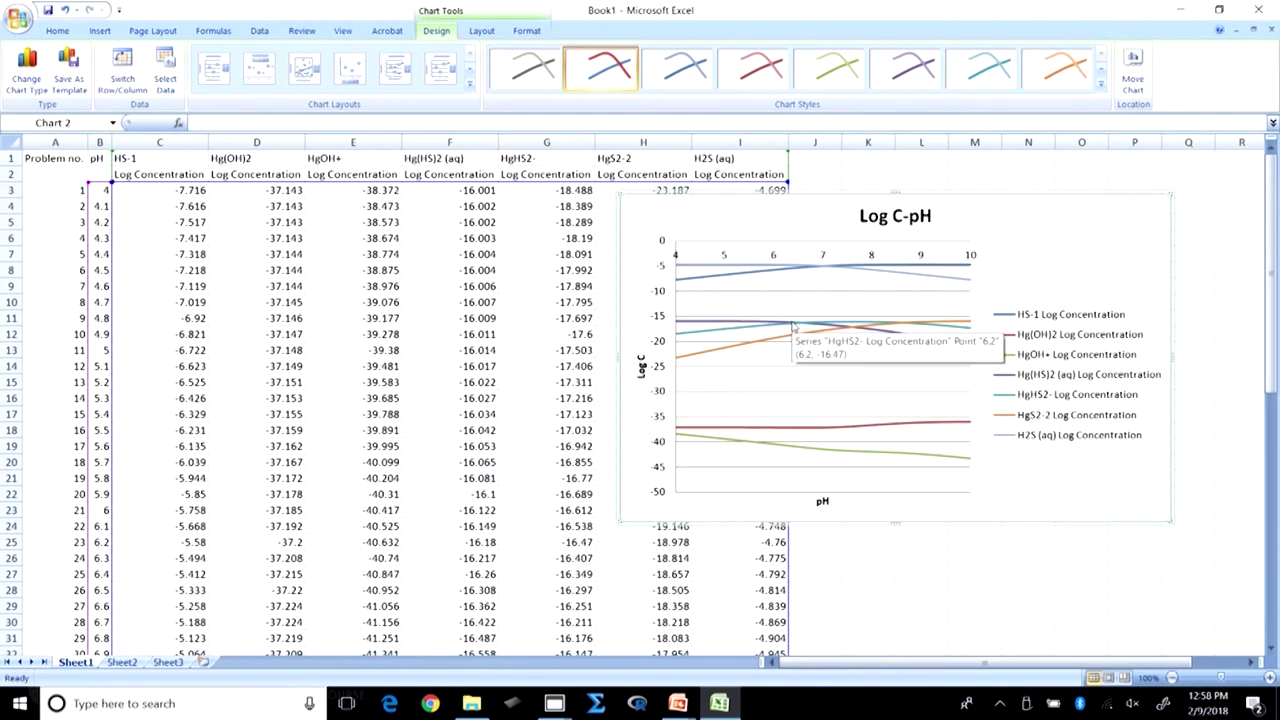
Switch back to Visual MINTEQ, close the selected sweep results and return to the input menu
{"action": "mouse_move", "coordinate": [554, 703]}
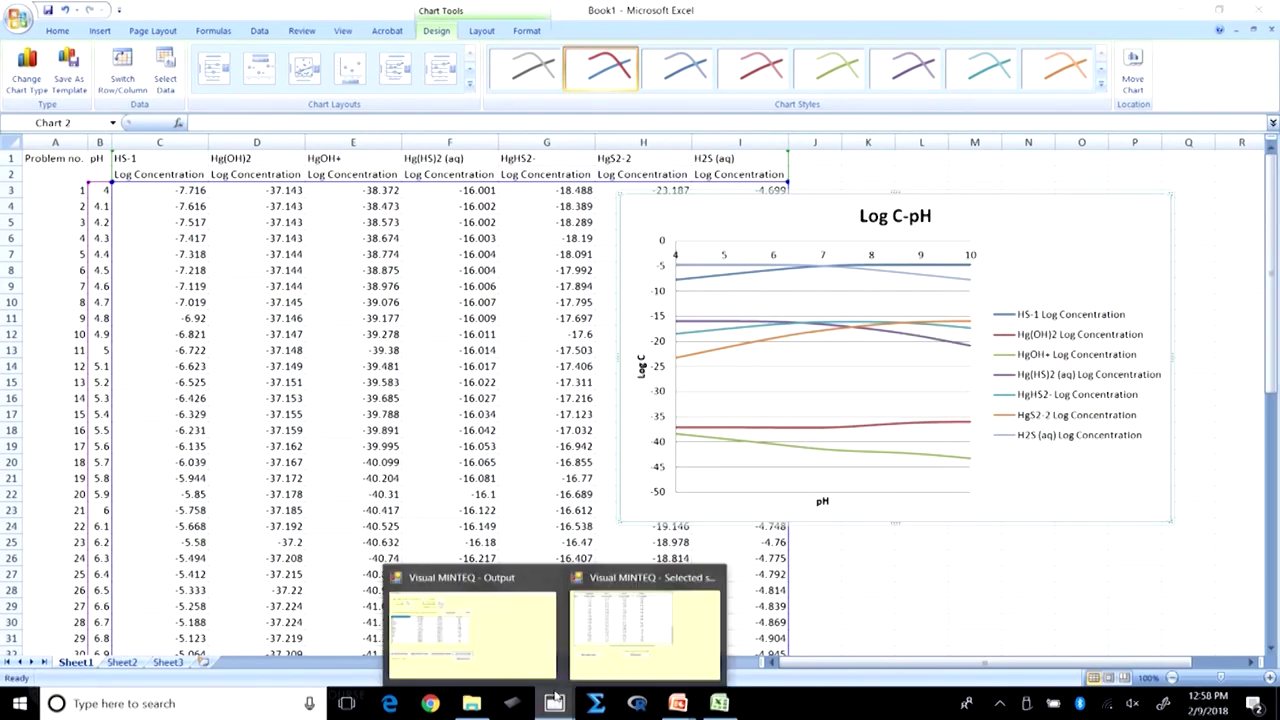
{"action": "left_click", "coordinate": [717, 545]}
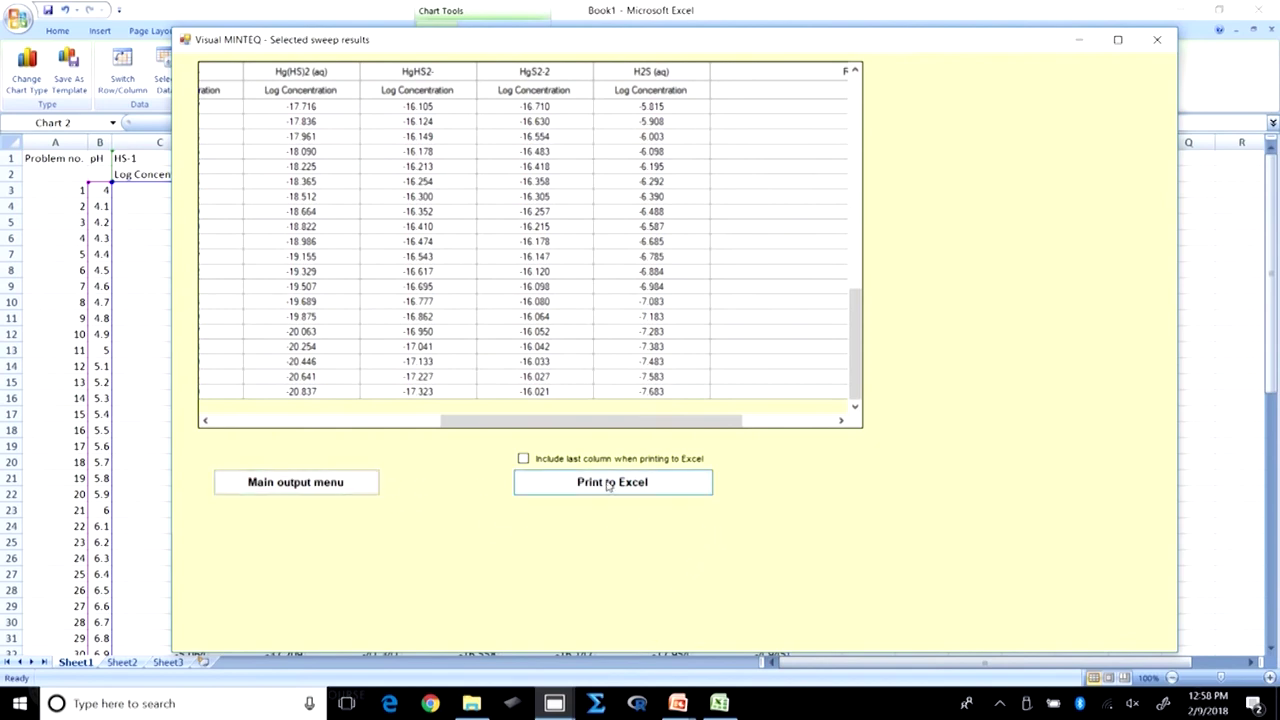
{"action": "left_click", "coordinate": [1154, 41]}
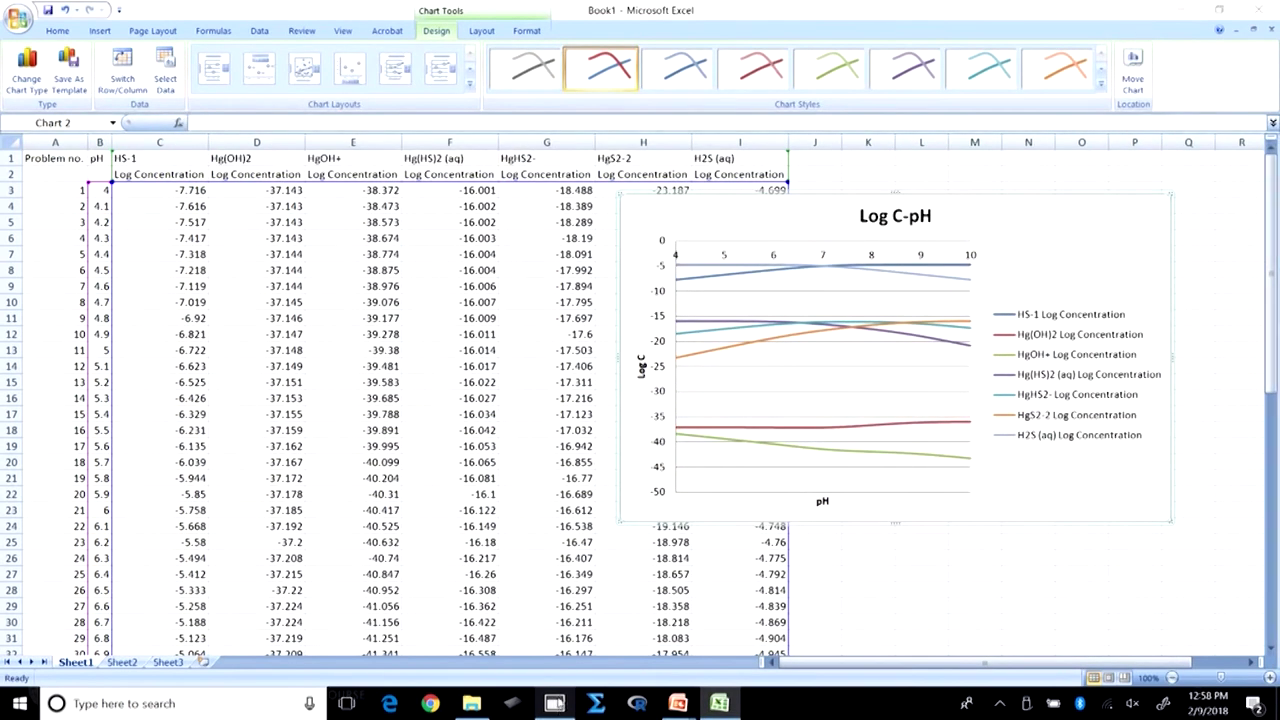
{"action": "left_click", "coordinate": [554, 703]}
{"action": "left_click", "coordinate": [586, 534]}
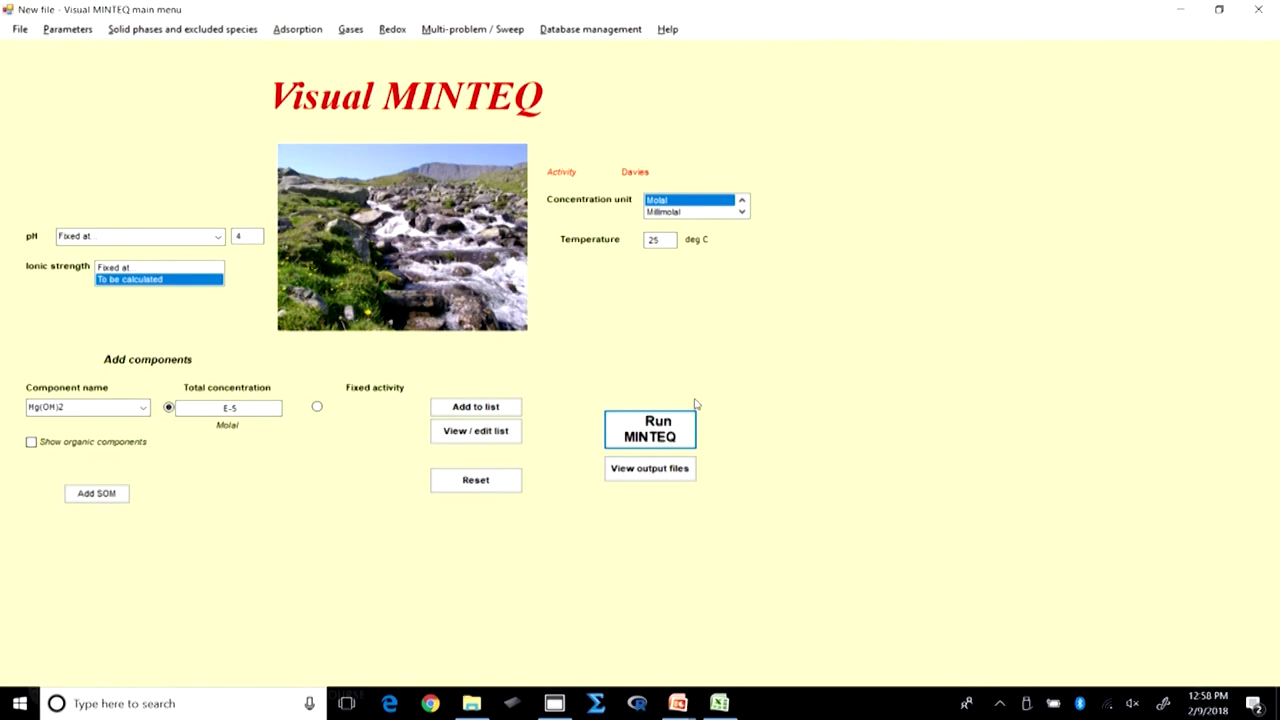
Add the log concentration of Hg+2 to the sweep output selection and save the multi-problem settings
{"action": "left_click", "coordinate": [490, 32]}
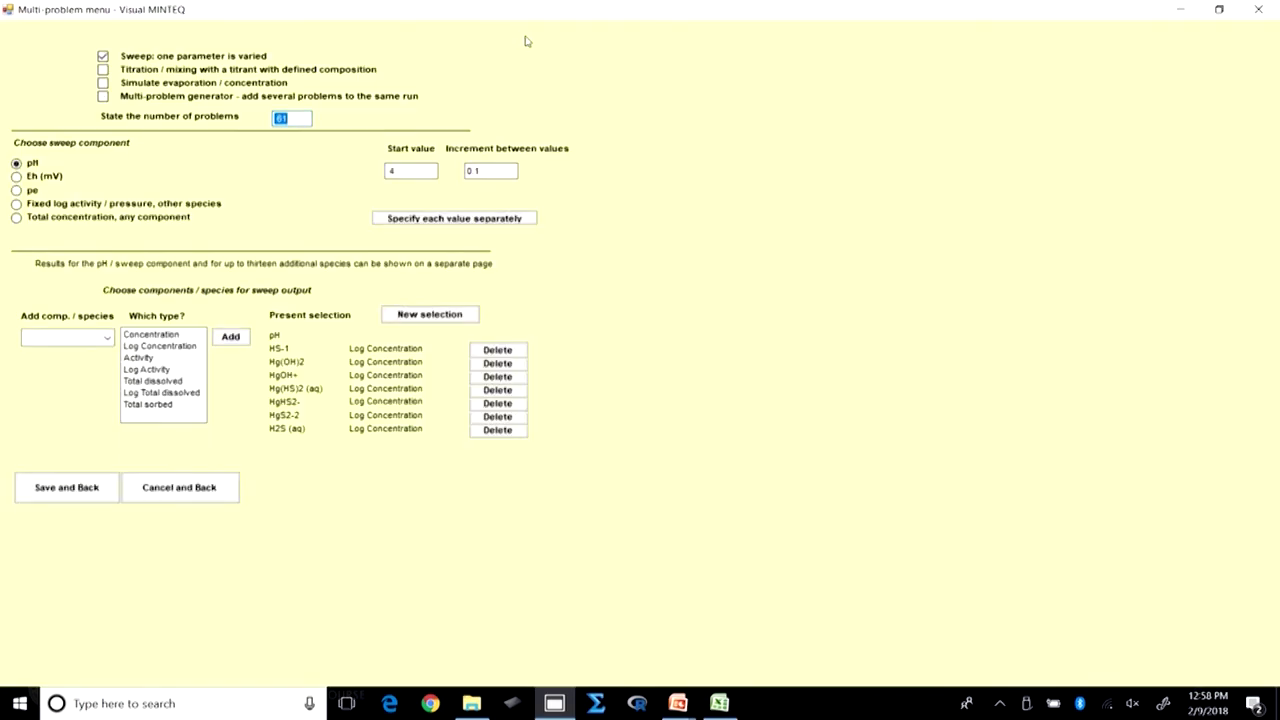
{"action": "left_click", "coordinate": [105, 340]}
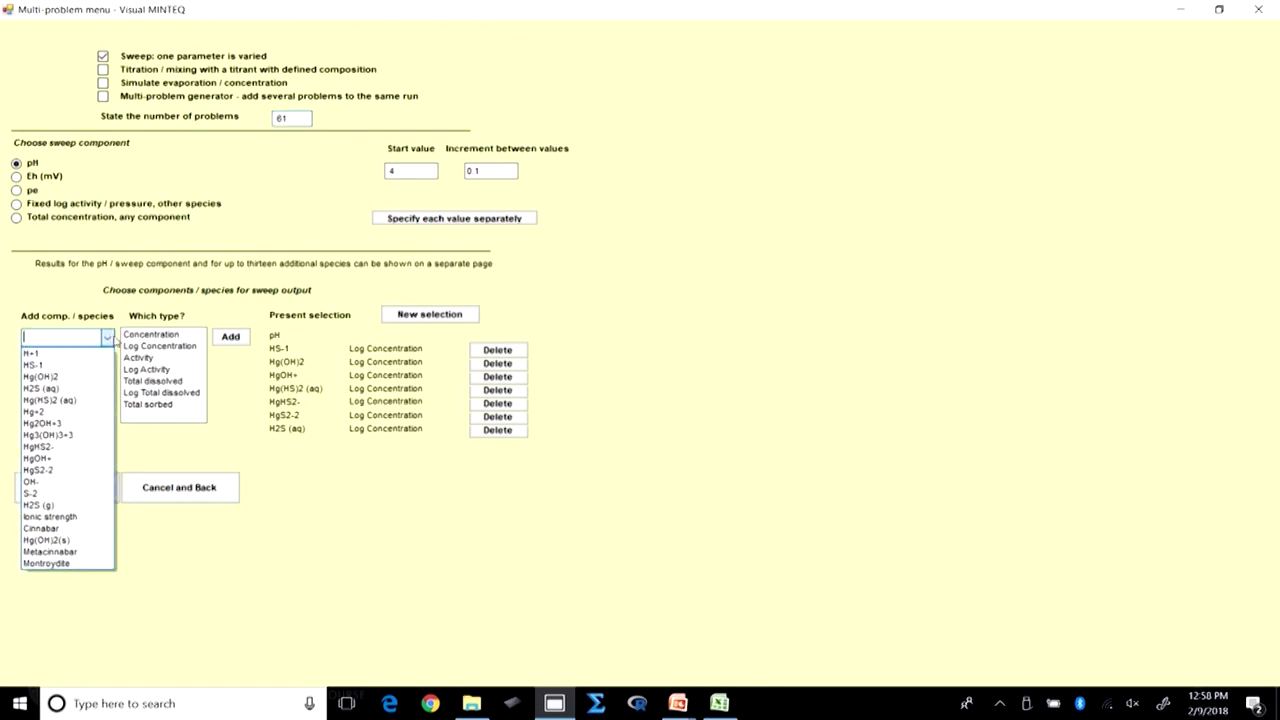
{"action": "left_click", "coordinate": [74, 414]}
{"action": "left_click", "coordinate": [165, 347]}
{"action": "left_click", "coordinate": [230, 340]}
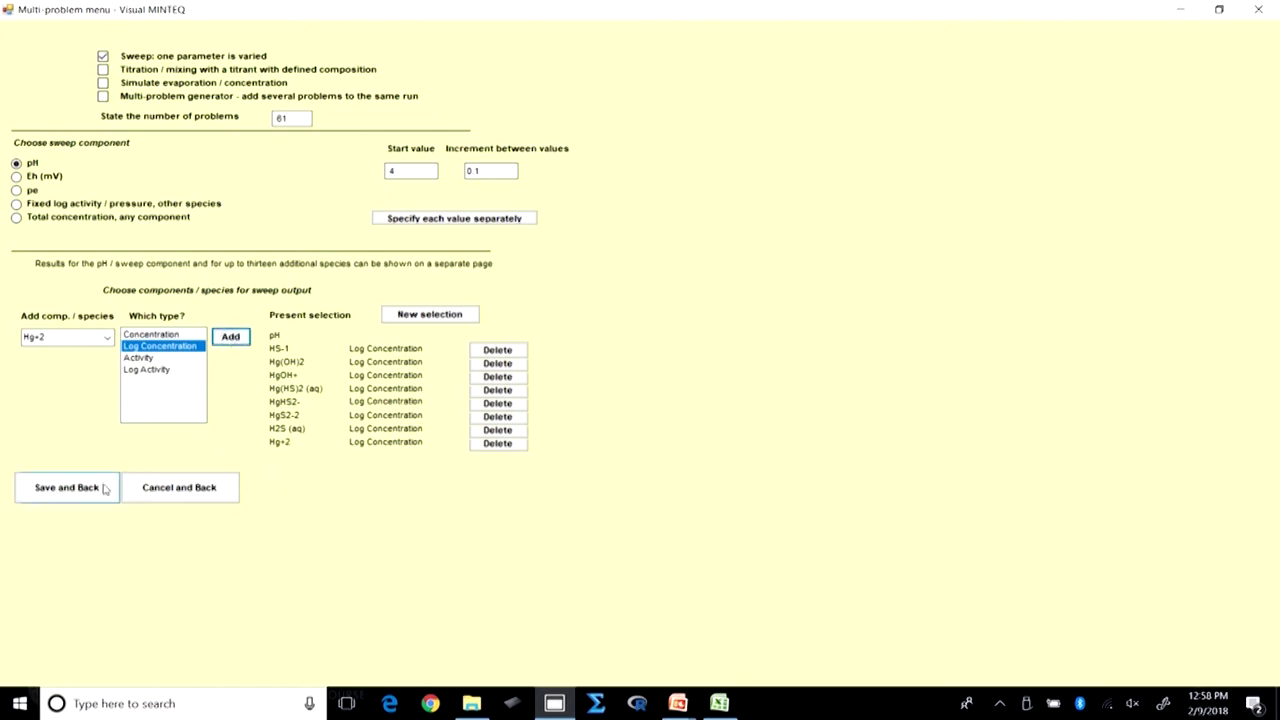
{"action": "left_click", "coordinate": [74, 494]}
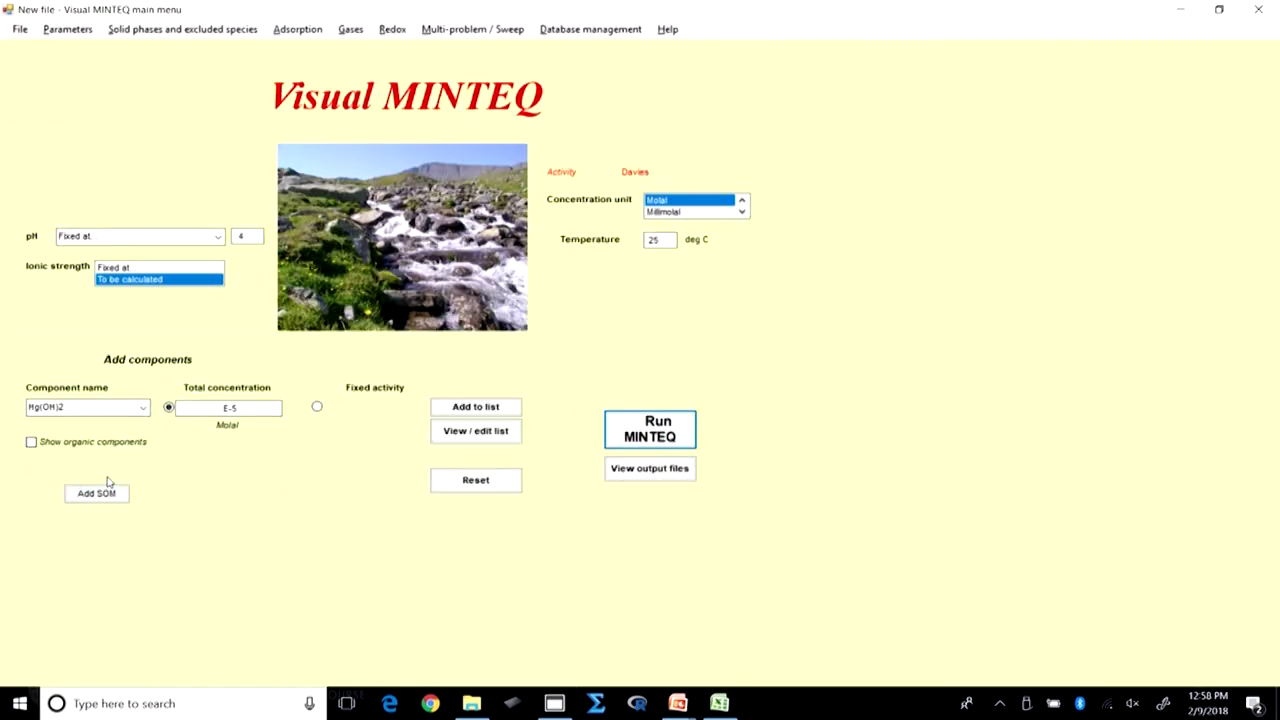
Rerun the sweep and export its selected results to Excel, bringing the new Book2 workbook to the front
{"action": "left_click", "coordinate": [640, 432]}
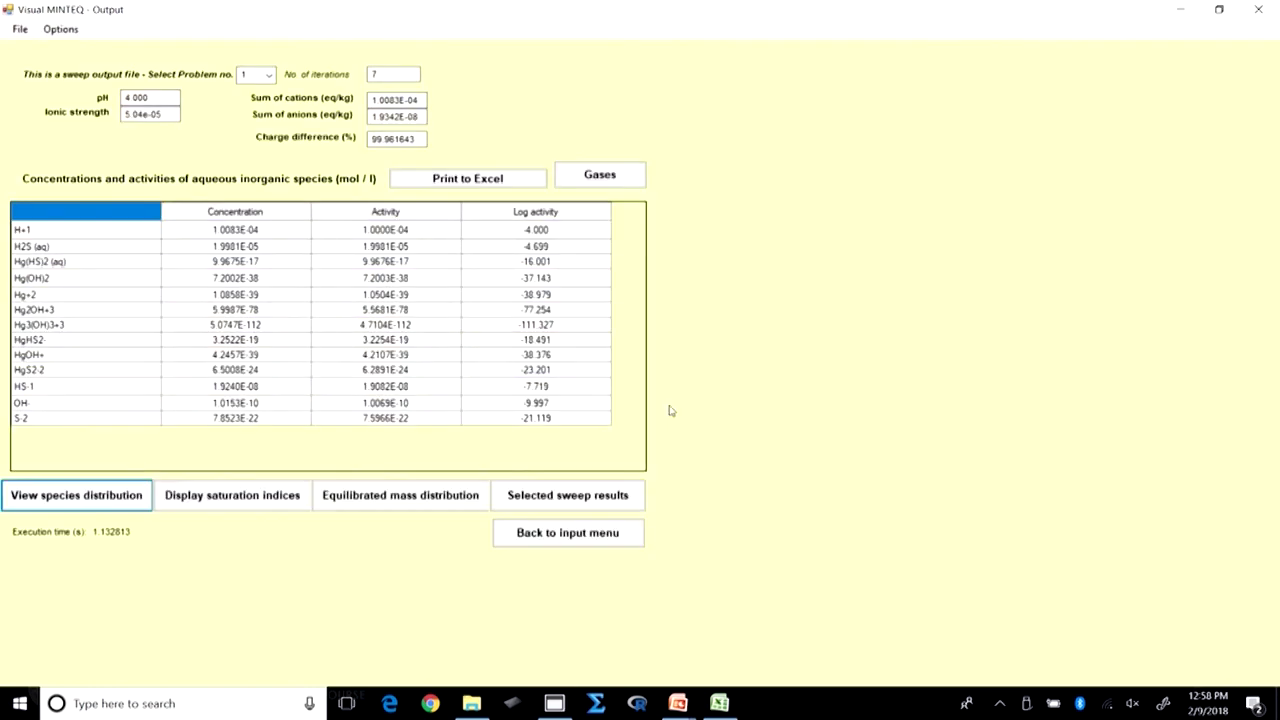
{"action": "left_click", "coordinate": [587, 497]}
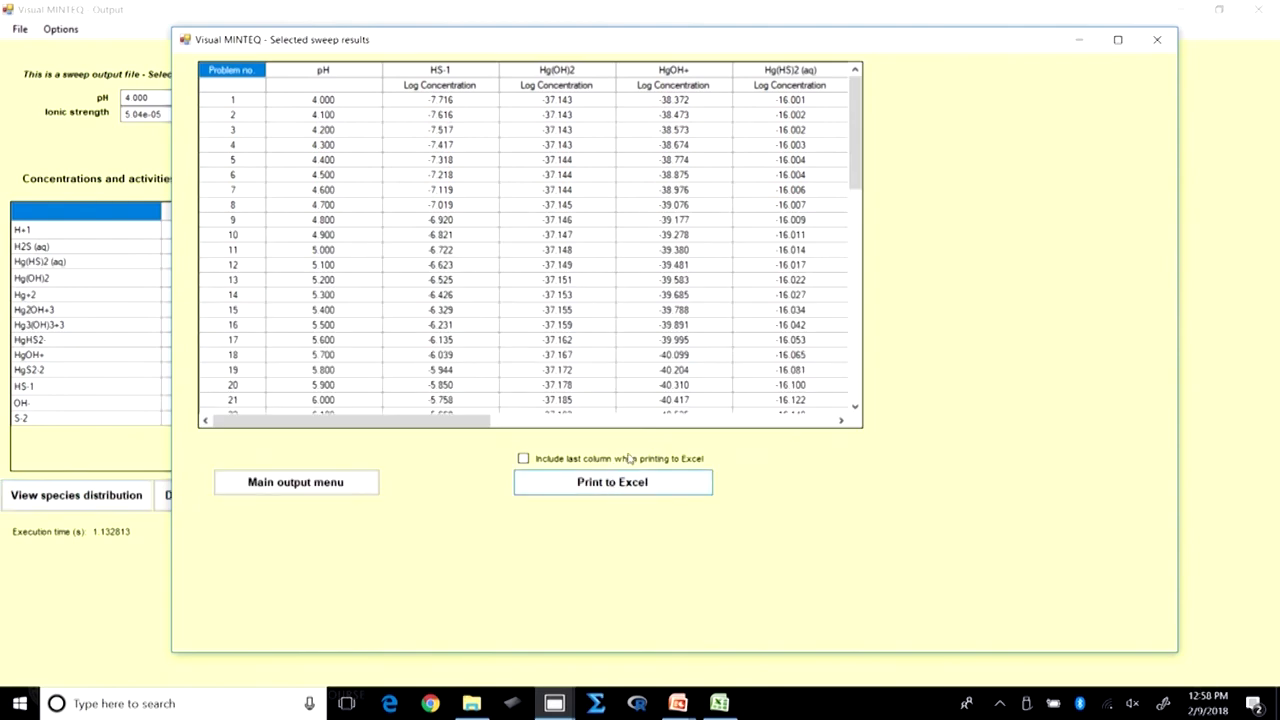
{"action": "mouse_move", "coordinate": [719, 703]}
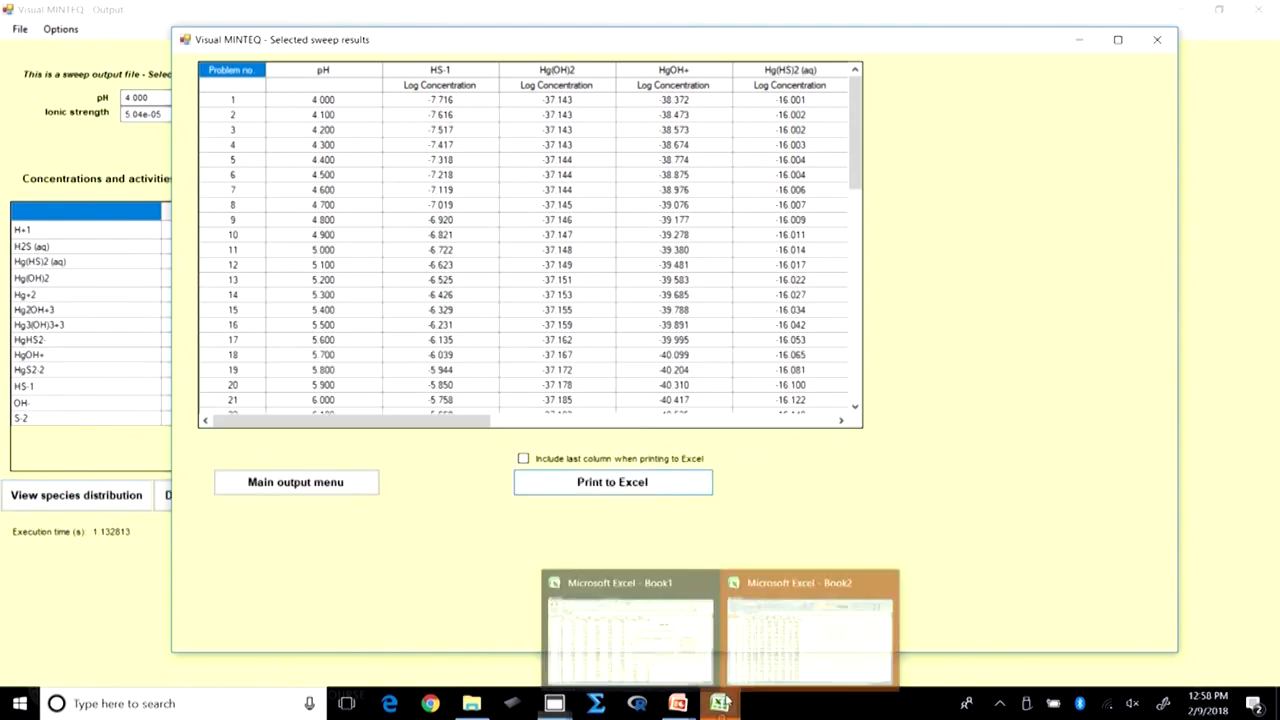
{"action": "left_click", "coordinate": [810, 638]}
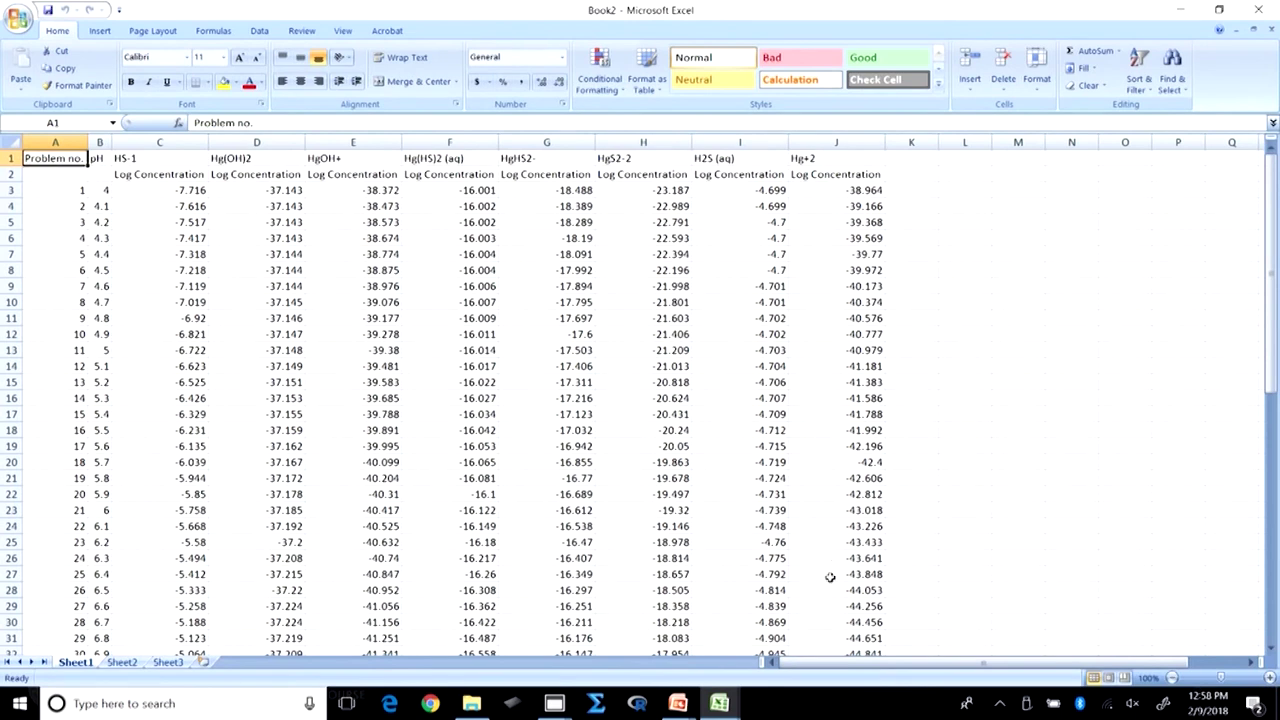
Insert a scatter chart with smooth lines from the pH and species data in B1:J63
{"action": "right_click", "coordinate": [838, 157]}
{"action": "key", "text": "Escape"}
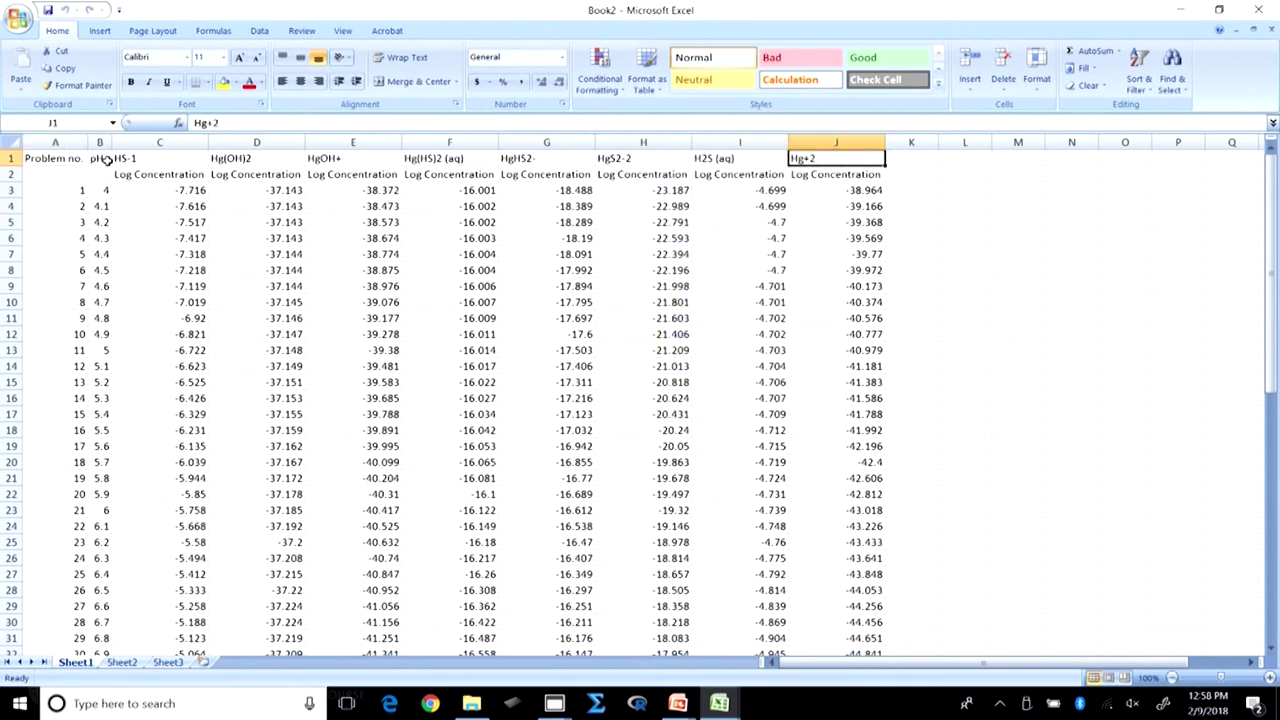
{"action": "left_click", "coordinate": [105, 163]}
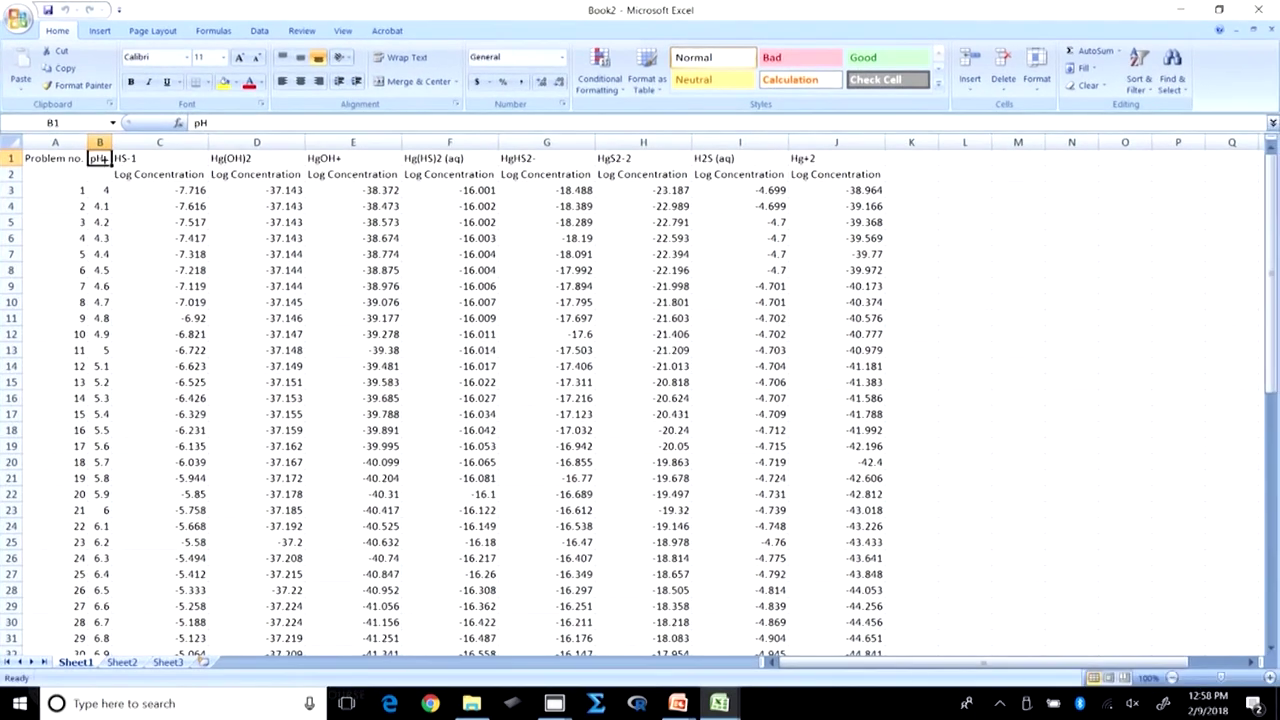
{"action": "left_click_drag", "start_coordinate": [102, 160], "coordinate": [851, 620]}
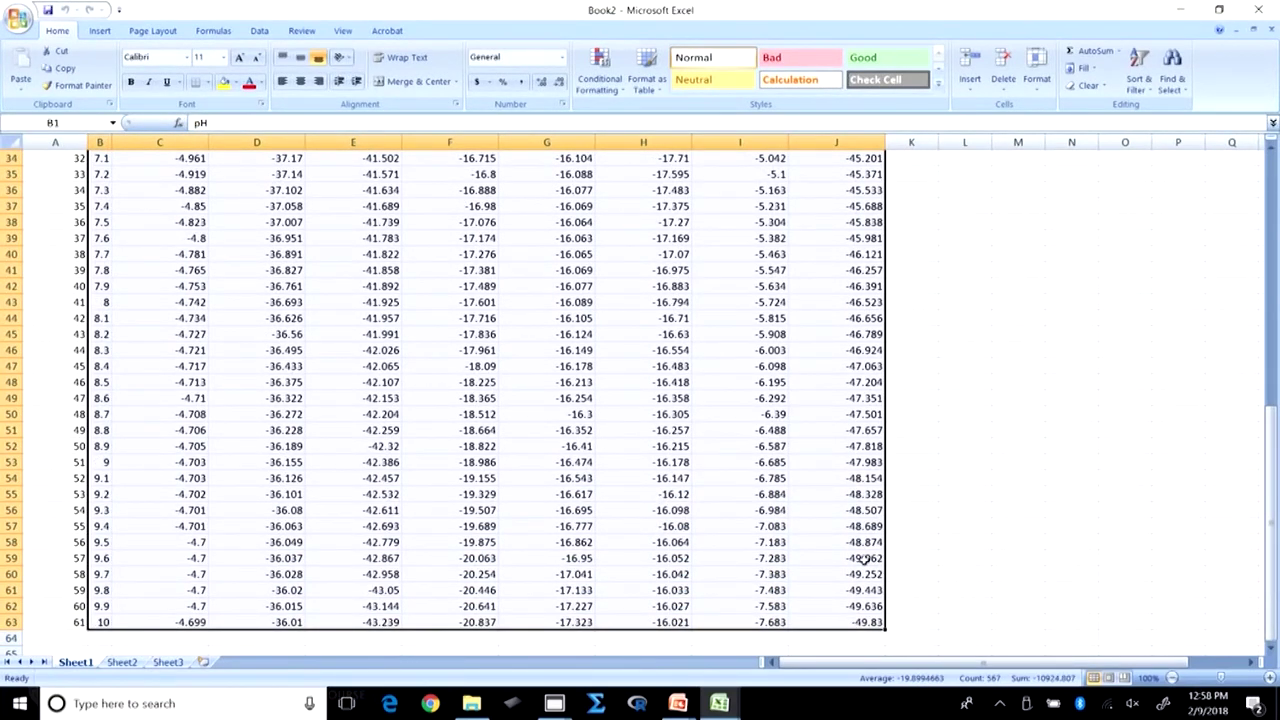
{"action": "left_click", "coordinate": [100, 30]}
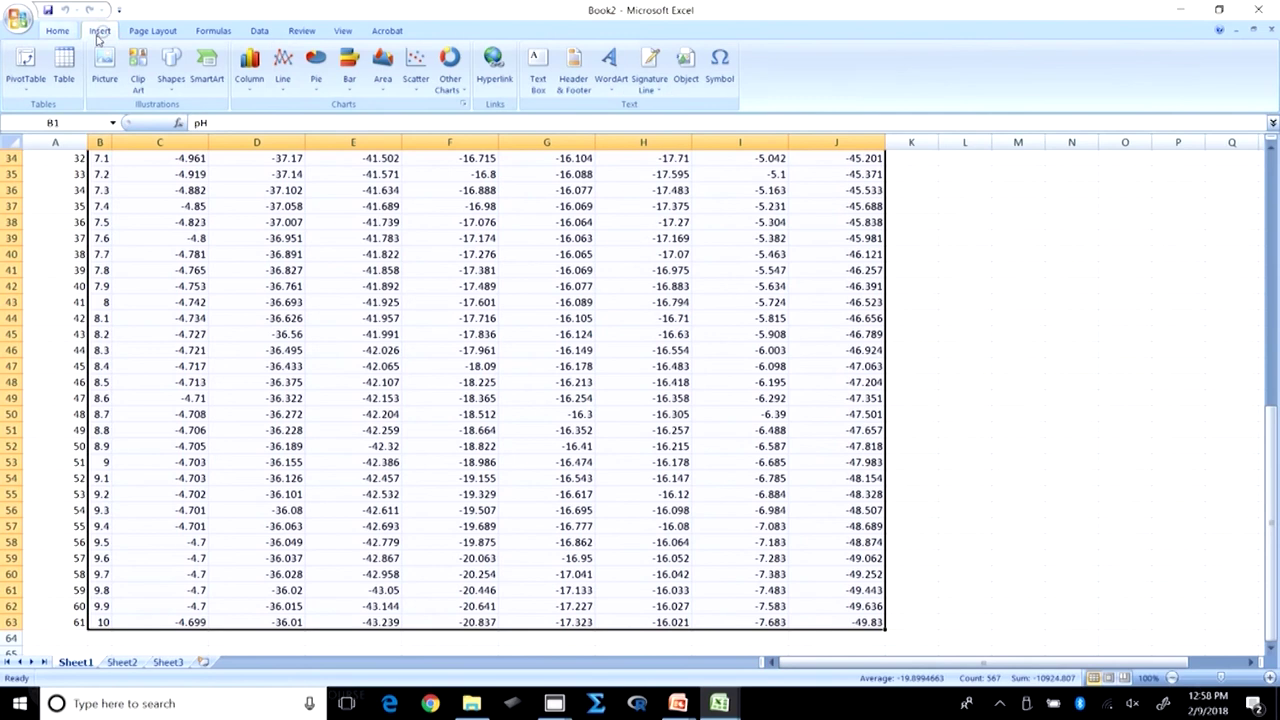
{"action": "left_click", "coordinate": [415, 82]}
{"action": "left_click", "coordinate": [352, 175]}
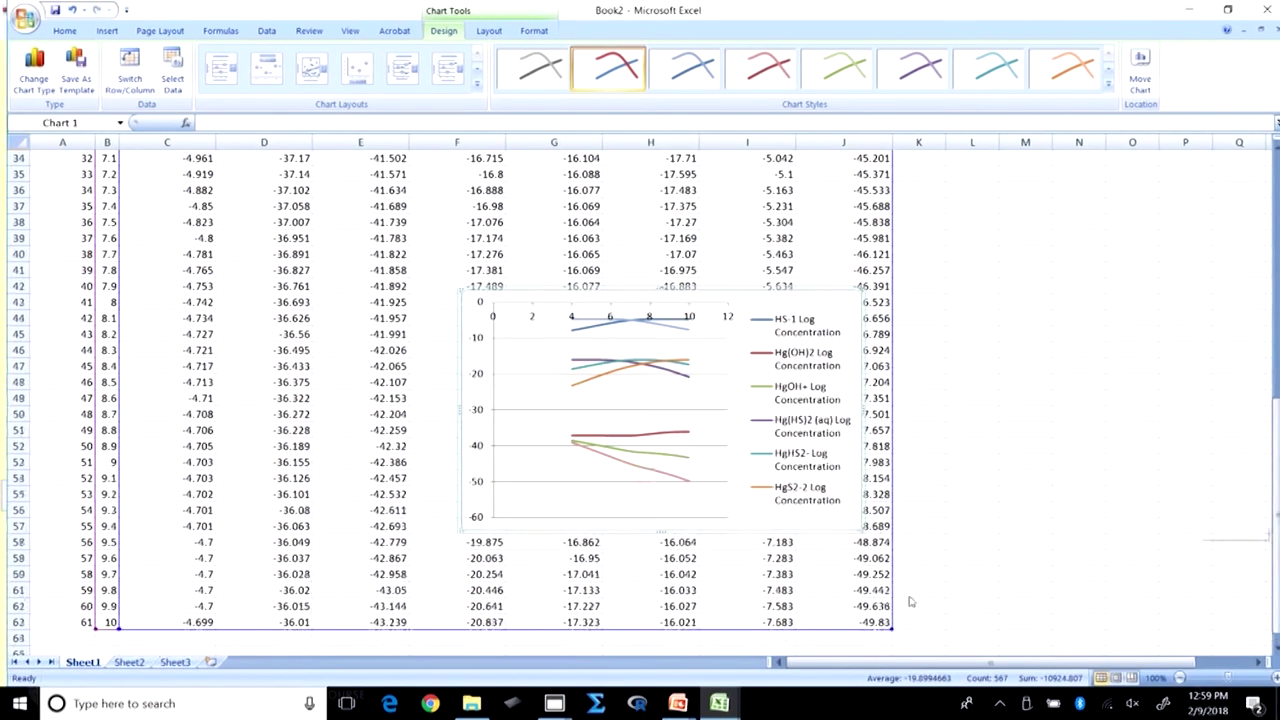
Move the new chart up to start near row 29 and enlarge it so all series fit in the legend
{"action": "scroll", "coordinate": [862, 500], "scroll_direction": "up", "scroll_amount": 1}
{"action": "left_click_drag", "start_coordinate": [828, 340], "coordinate": [826, 168]}
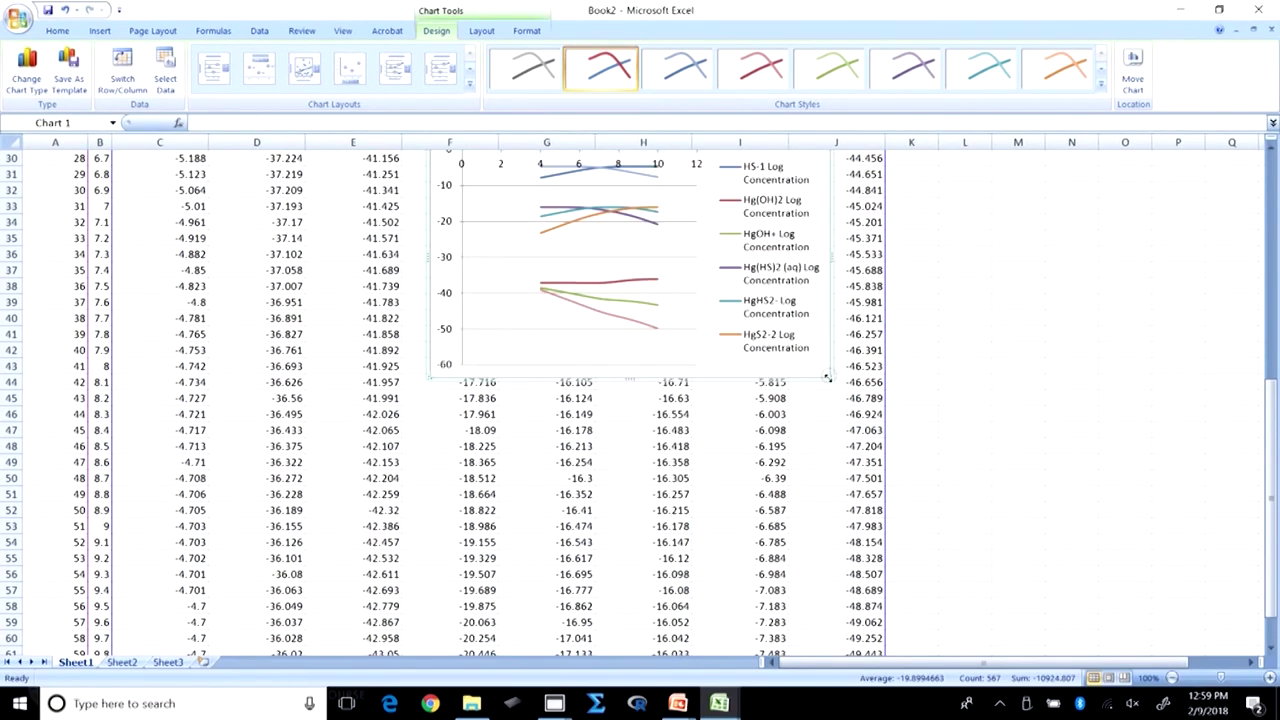
{"action": "scroll", "coordinate": [828, 380], "scroll_direction": "up", "scroll_amount": 1}
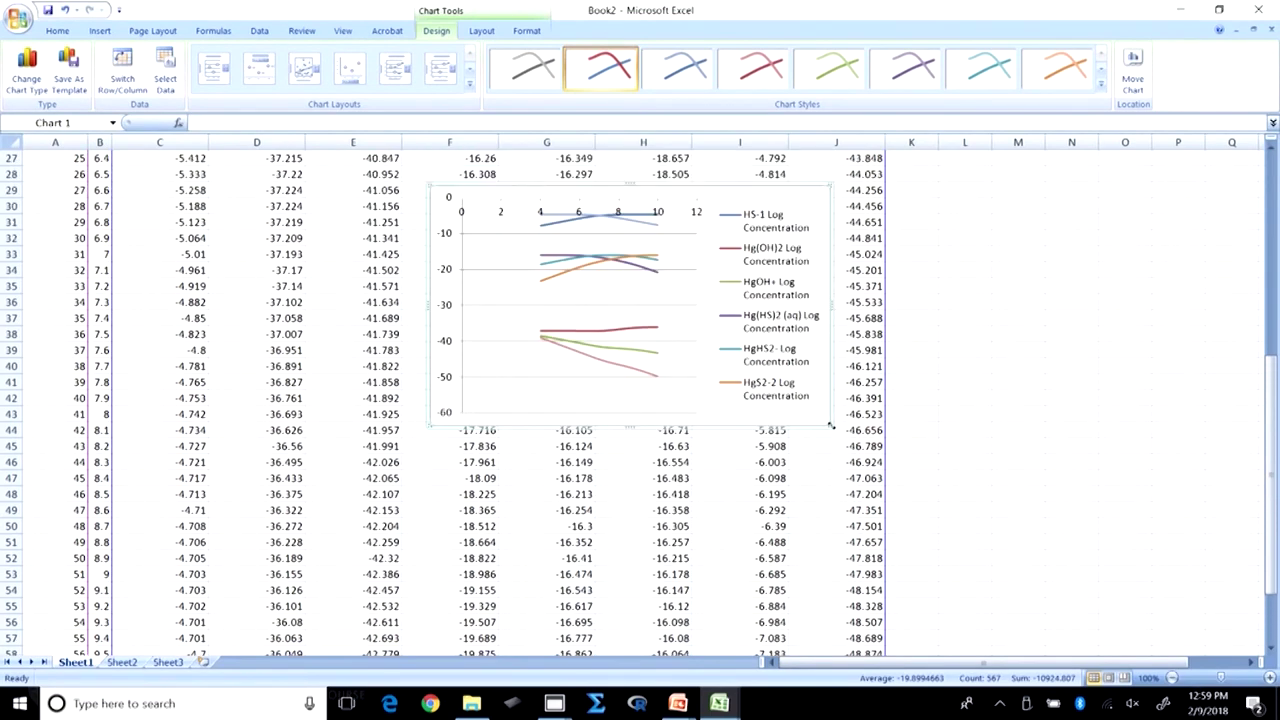
{"action": "left_click_drag", "start_coordinate": [828, 425], "coordinate": [942, 530]}
Compare the species columns with the chart's curves and inspect the Hg+2 log concentration series
{"action": "scroll", "coordinate": [940, 490], "scroll_direction": "up", "scroll_amount": 9}
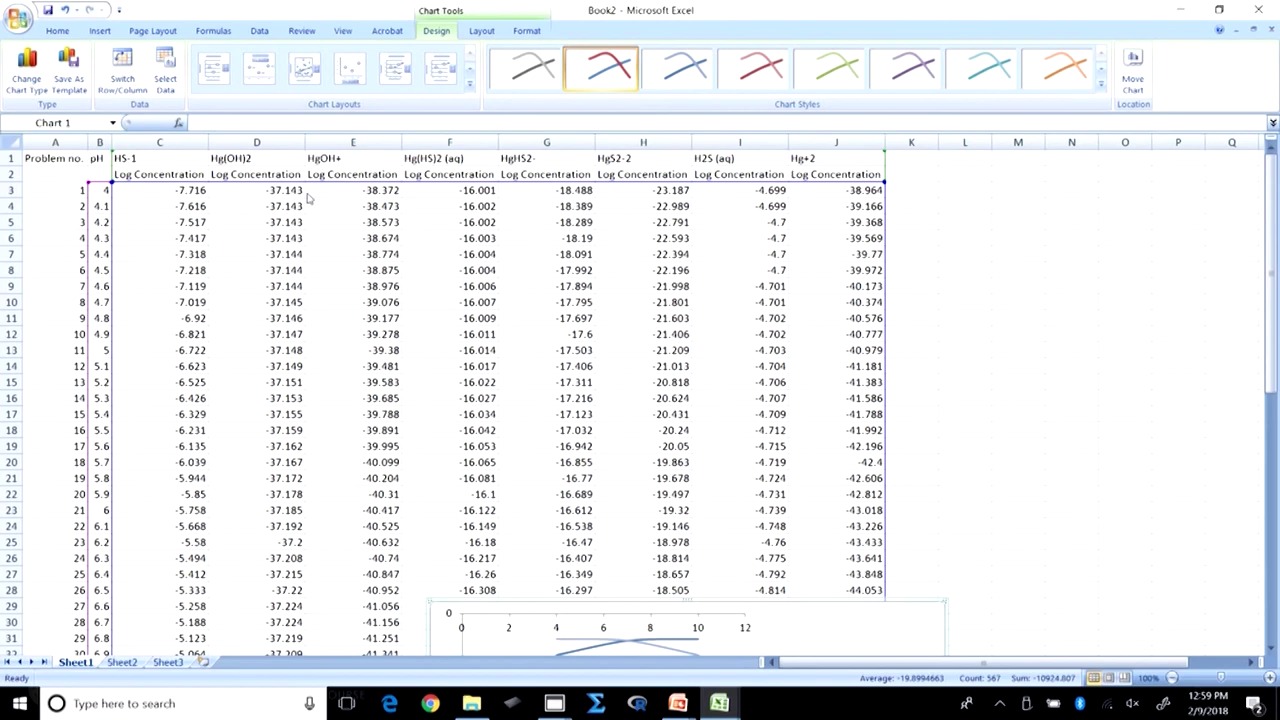
{"action": "scroll", "coordinate": [890, 560], "scroll_direction": "down", "scroll_amount": 2}
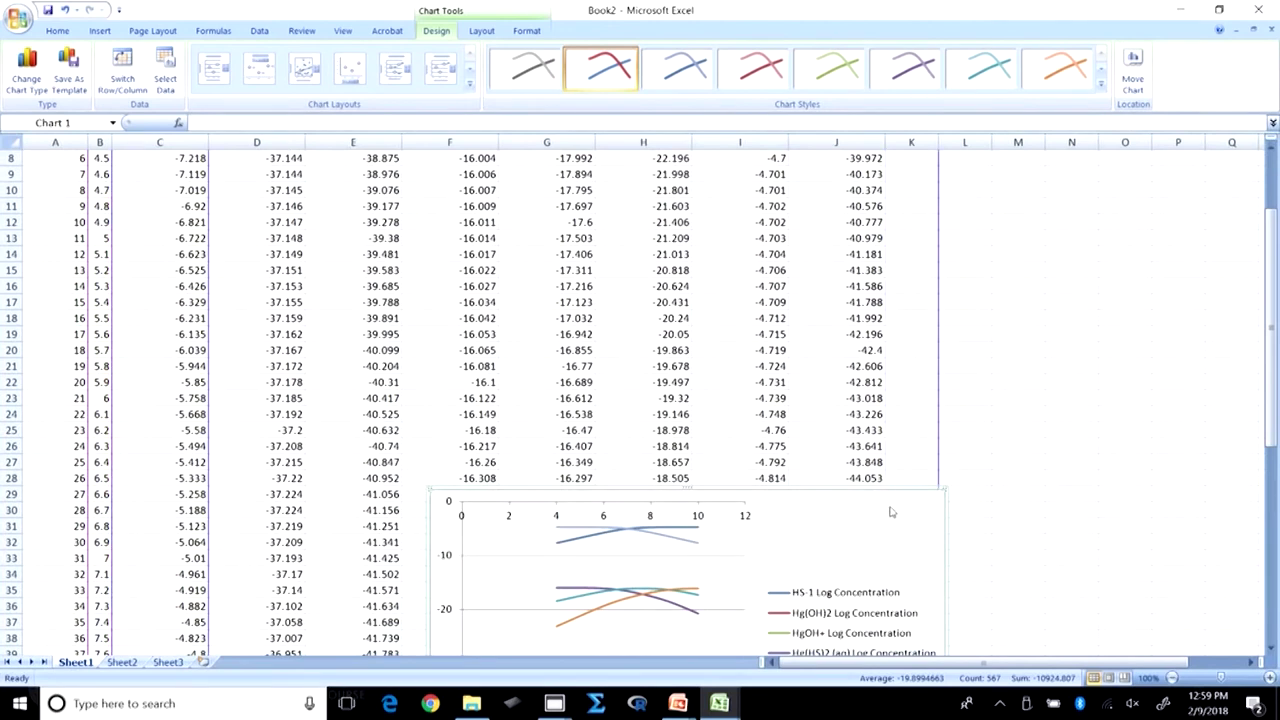
{"action": "scroll", "coordinate": [1270, 300], "scroll_direction": "up", "scroll_amount": 3}
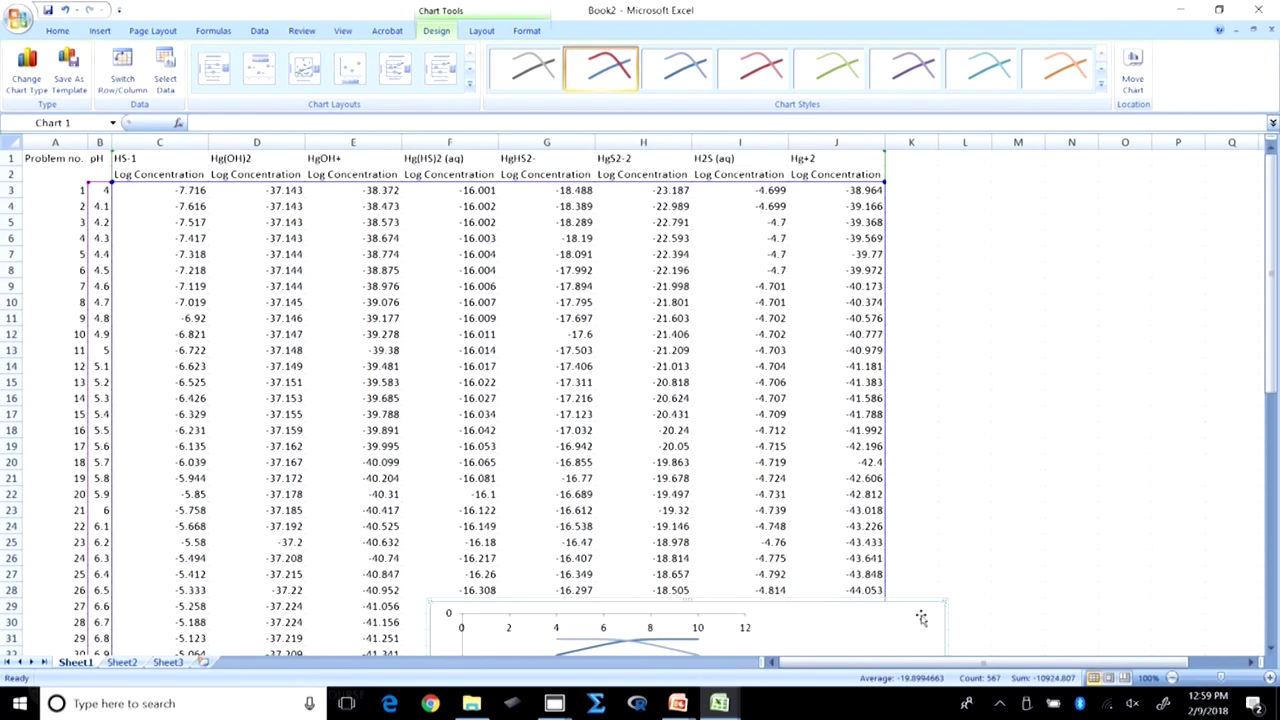
{"action": "scroll", "coordinate": [925, 622], "scroll_direction": "down", "scroll_amount": 7}
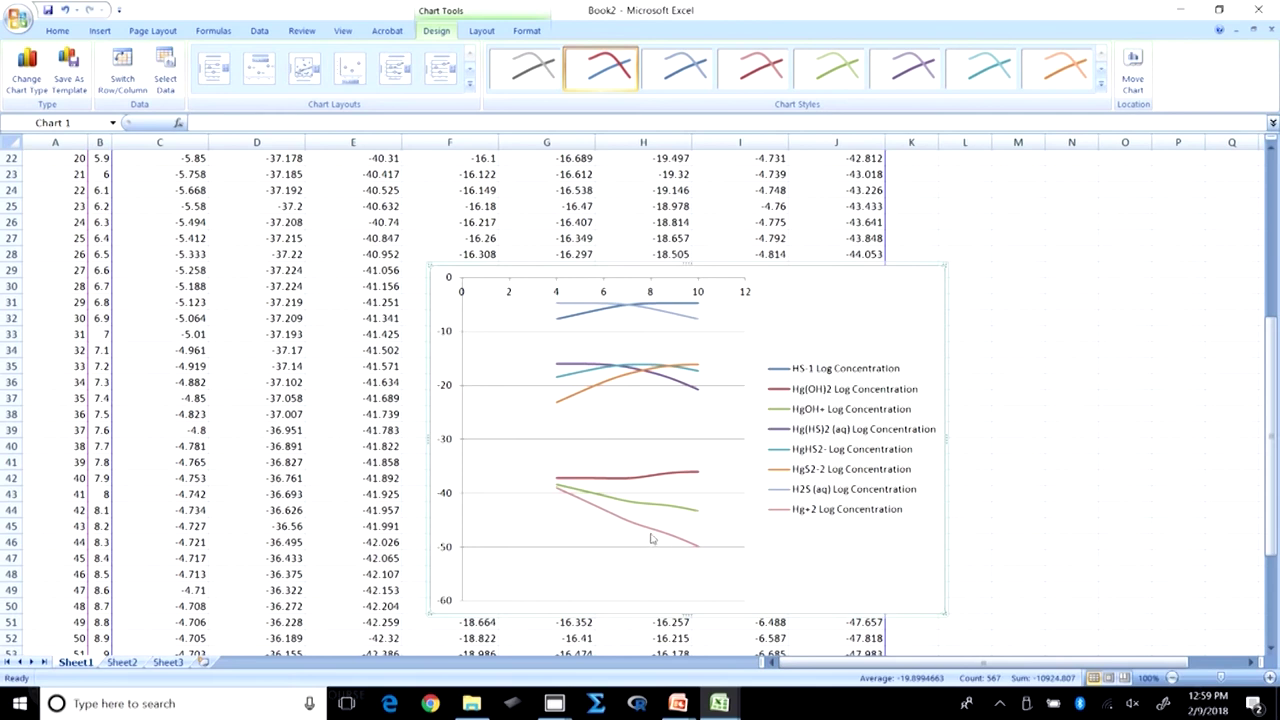
{"action": "mouse_move", "coordinate": [687, 547]}
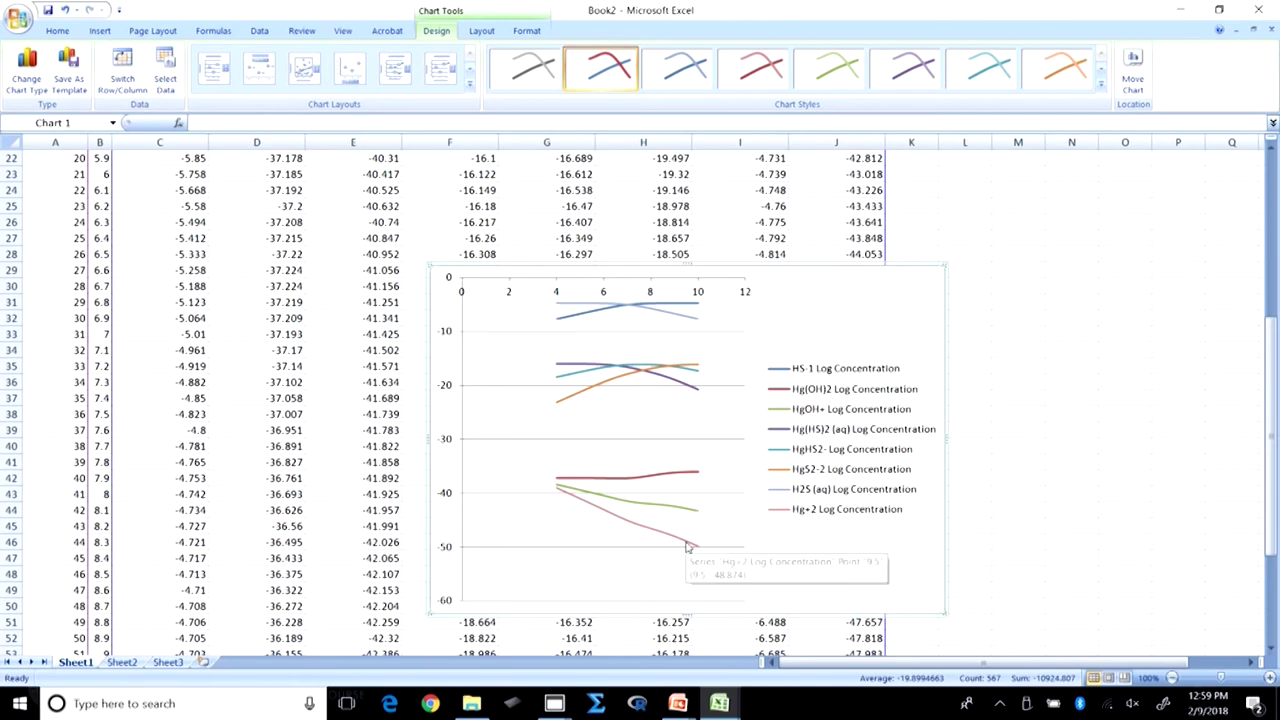